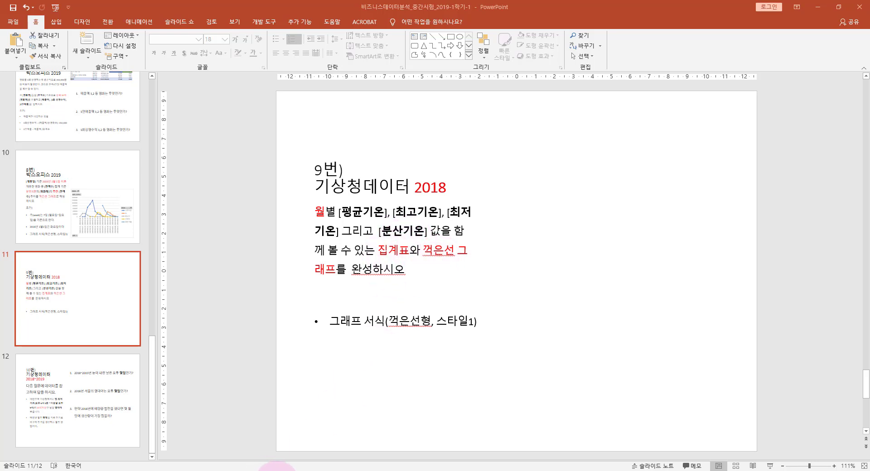
# Switch to the Excel workbook and turn on filtering for the header row of the 2018-2019_서울_기상청데이터 sheet
pyautogui.click(277, 470)
pyautogui.click(246, 349)
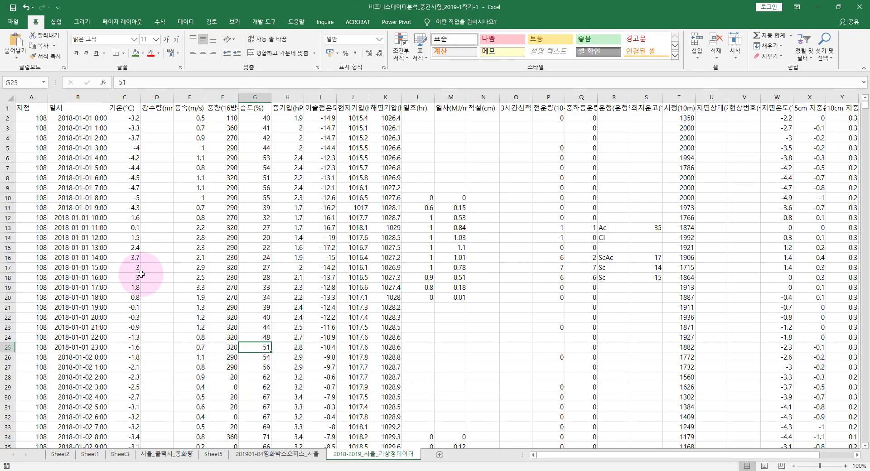
pyautogui.moveTo(79, 178); pyautogui.dragTo(503, 197)
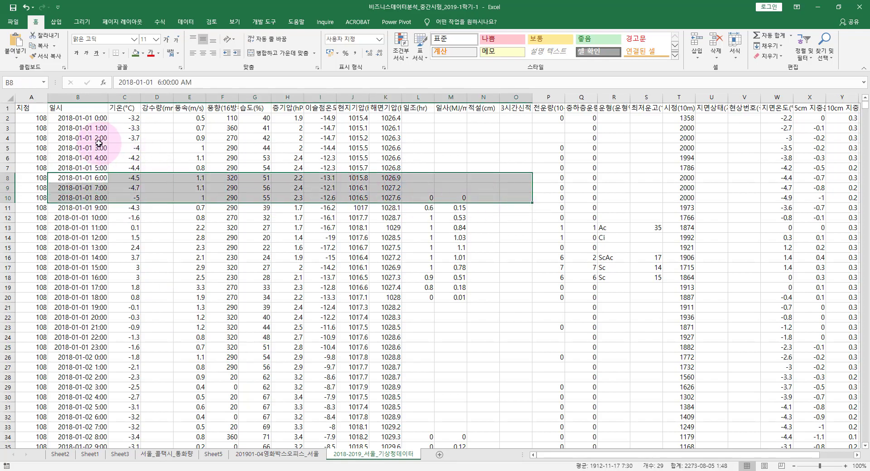
pyautogui.click(78, 108)
pyautogui.click(187, 22)
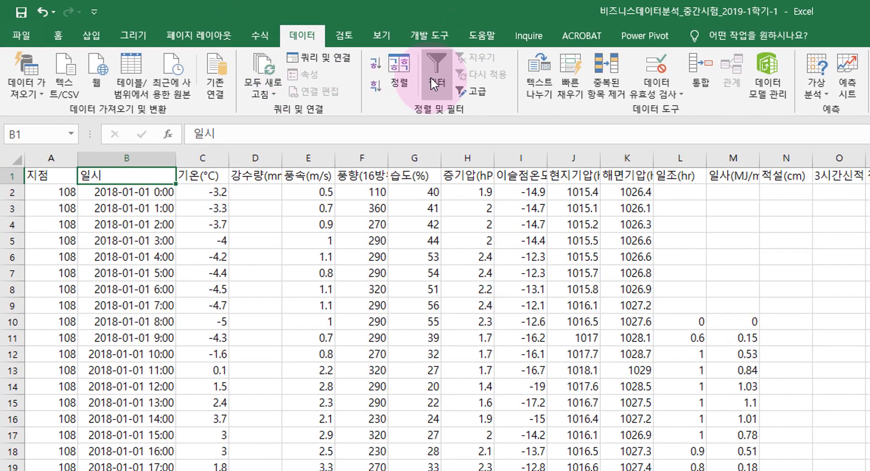
pyautogui.click(295, 52)
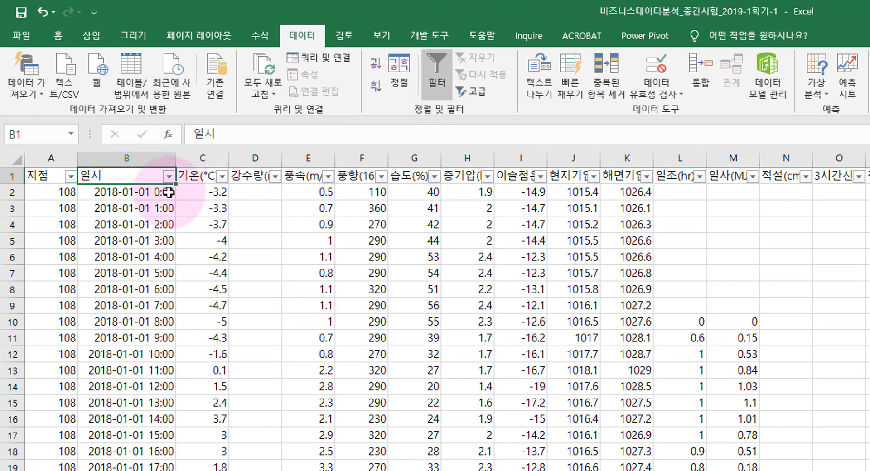
# Examine which years the 일시 column's filter list offers, leaving the filter unchanged
pyautogui.click(168, 178)
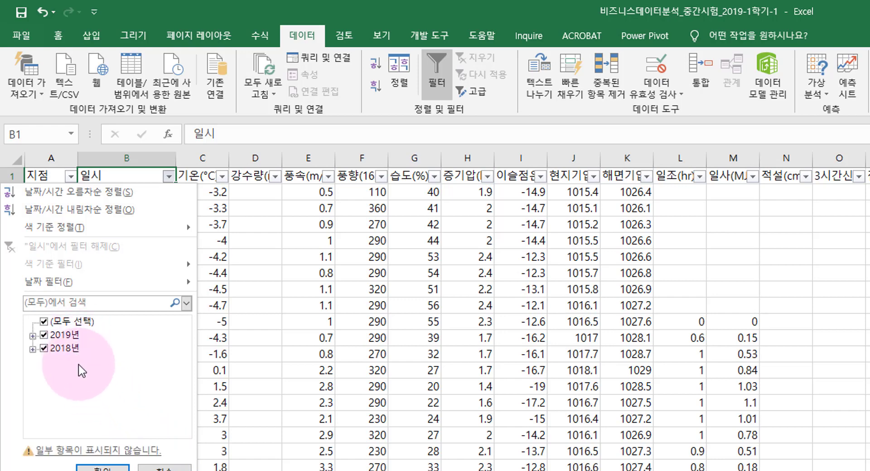
pyautogui.click(164, 468)
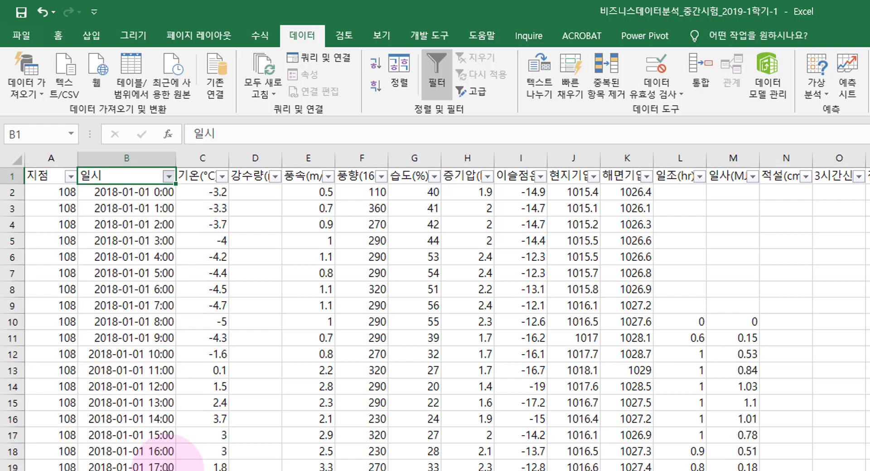
pyautogui.click(139, 390)
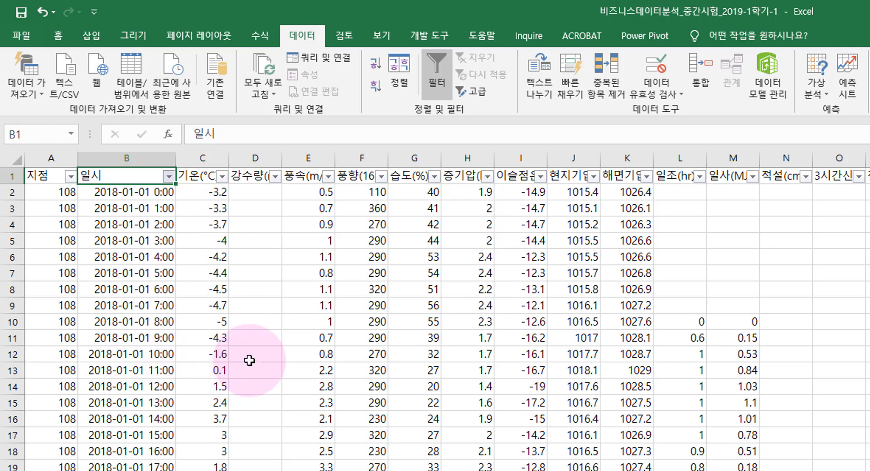
# Insert a pivot table from the weather data on a new worksheet
pyautogui.click(271, 367)
pyautogui.click(92, 36)
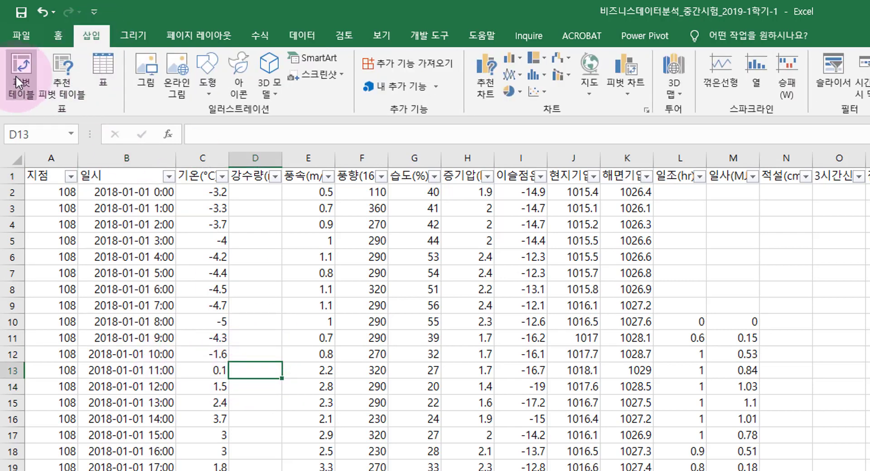
pyautogui.click(17, 78)
pyautogui.click(453, 466)
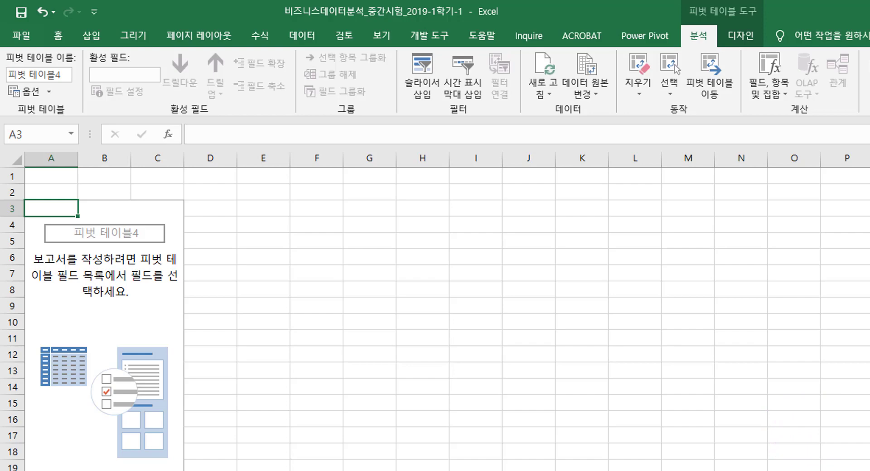
# Arrange the pivot table with 일시 months as rows and 연 as the report filter, filtered to 2018년
pyautogui.moveTo(761, 180); pyautogui.dragTo(785, 325)
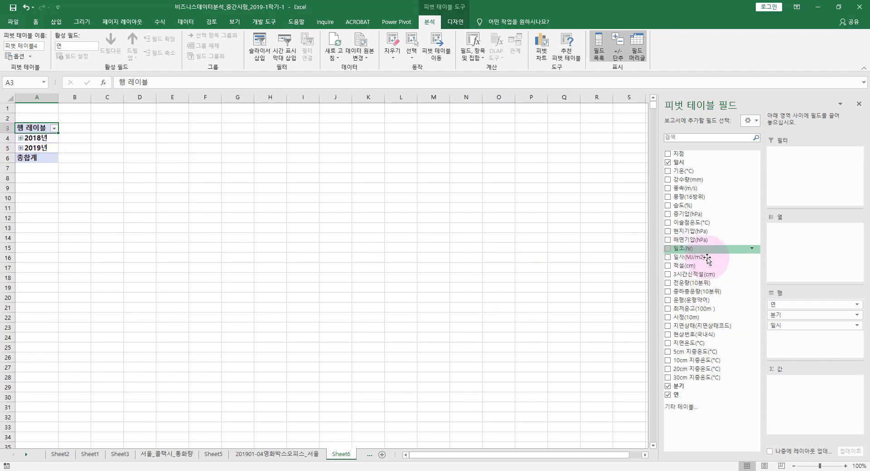
pyautogui.moveTo(779, 304); pyautogui.dragTo(792, 180)
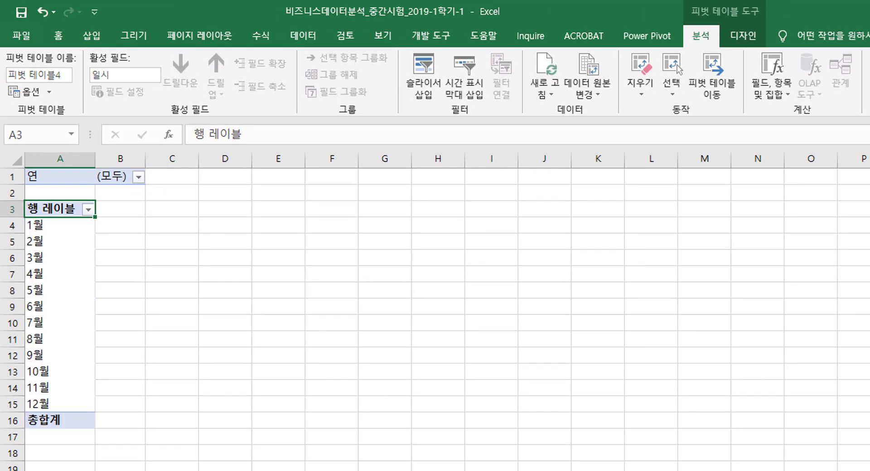
pyautogui.click(139, 178)
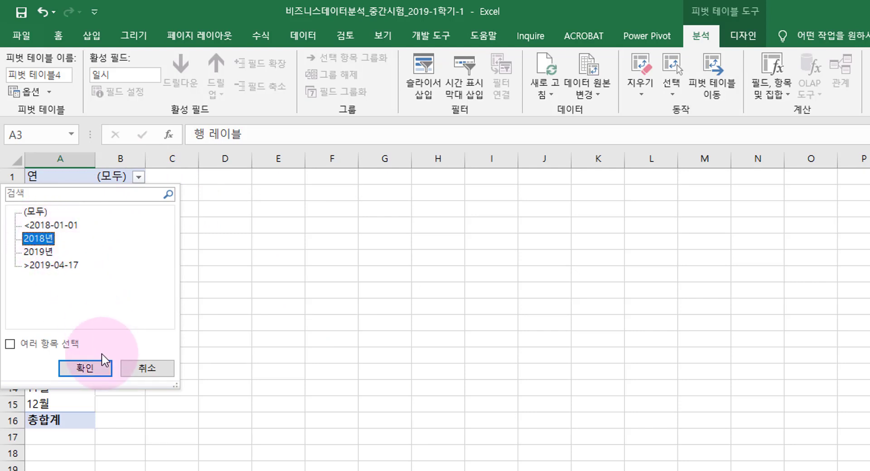
pyautogui.click(85, 368)
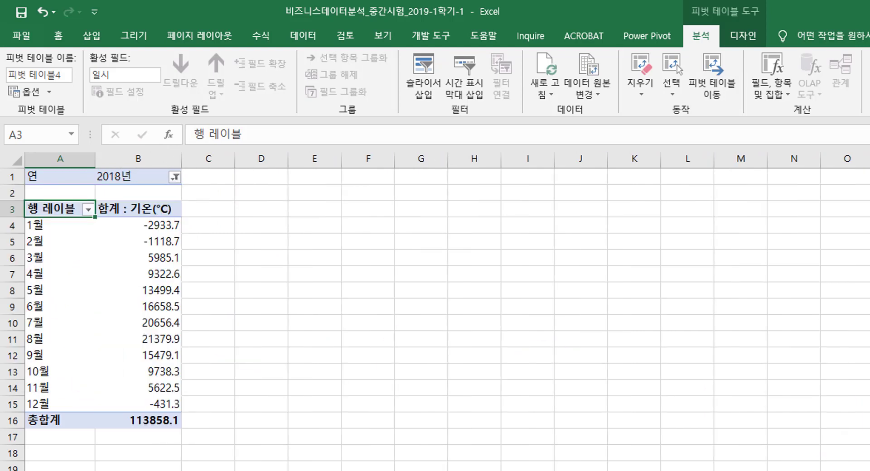
# Add 기온(°C) to the pivot table values and summarize it by average (평균)
pyautogui.moveTo(144, 228); pyautogui.dragTo(136, 409)
pyautogui.click(131, 323)
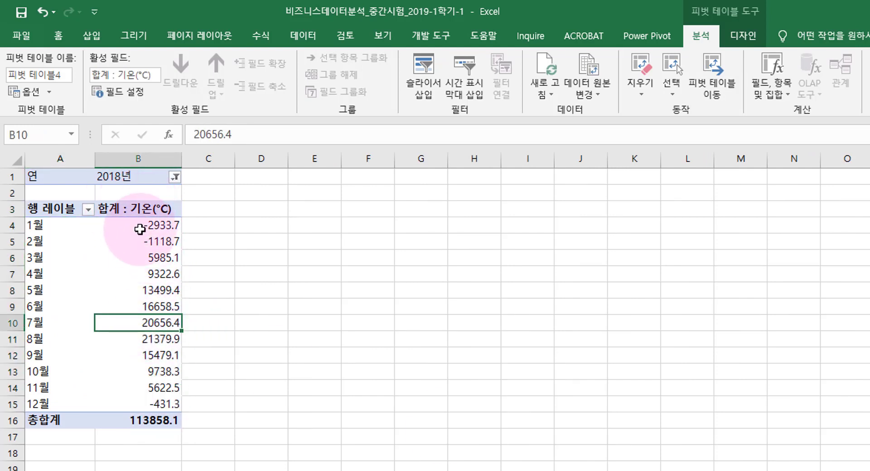
pyautogui.rightClick(138, 224)
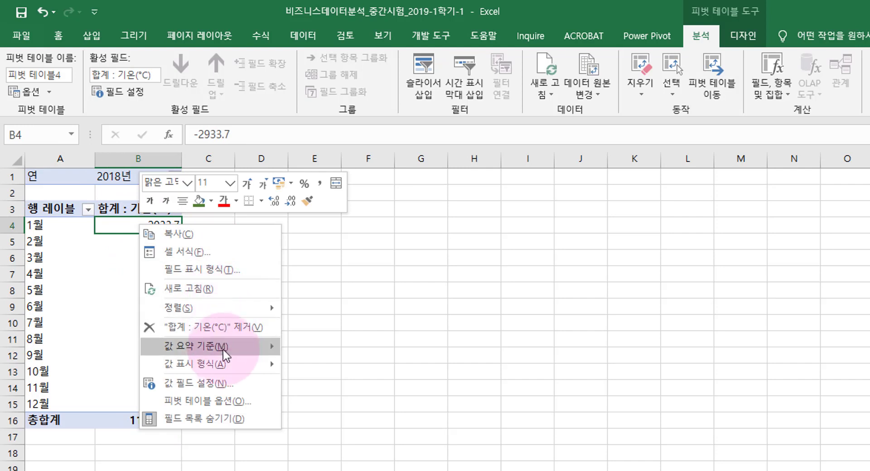
pyautogui.moveTo(225, 354)
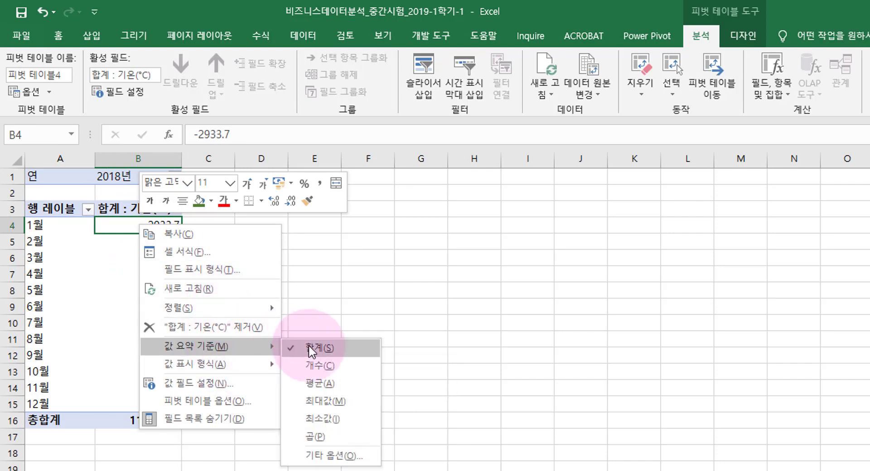
pyautogui.click(339, 384)
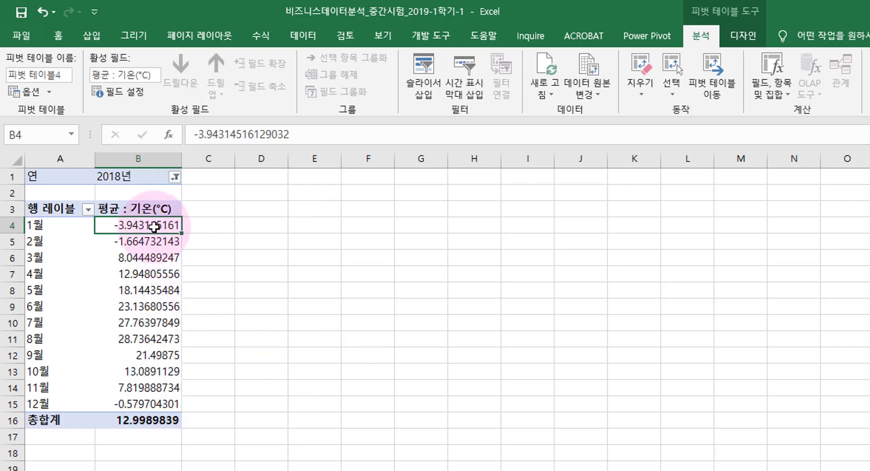
pyautogui.moveTo(165, 225); pyautogui.dragTo(166, 375)
pyautogui.click(174, 323)
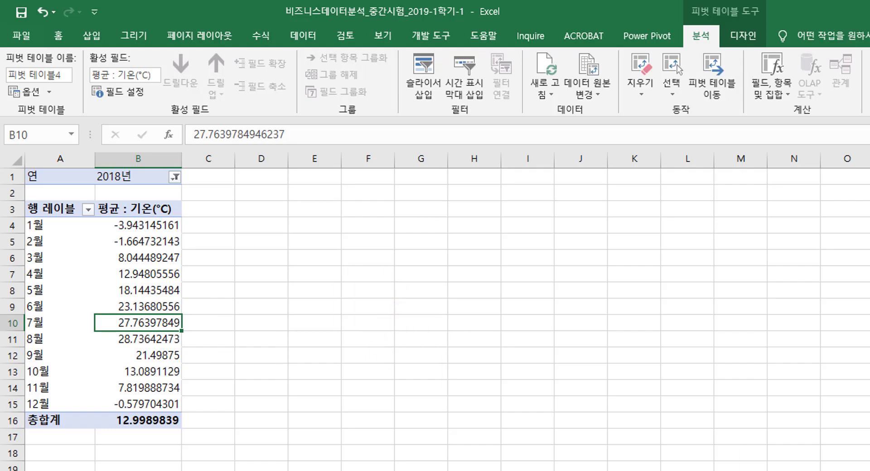
# Add 기온(°C) as a second value field and summarize it by maximum (최대값)
pyautogui.click(223, 241)
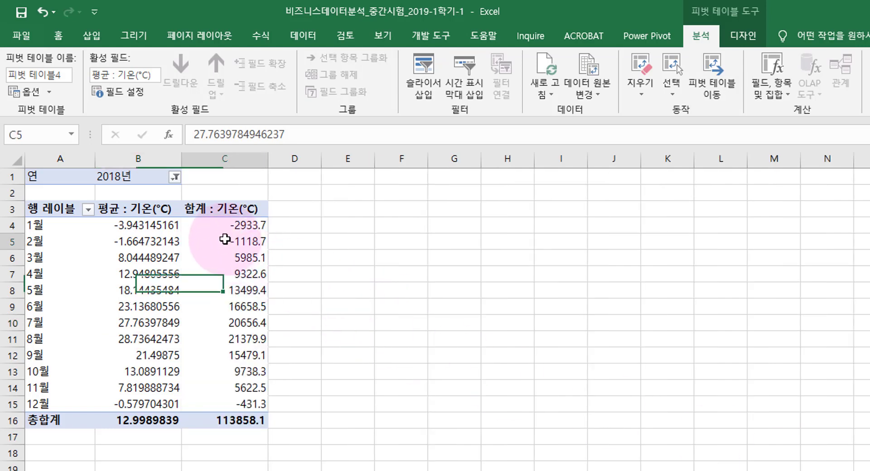
pyautogui.rightClick(225, 240)
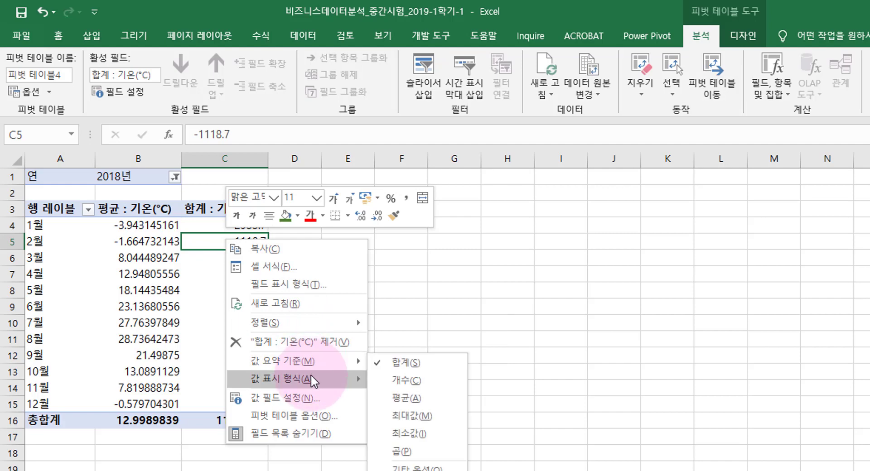
pyautogui.moveTo(317, 364)
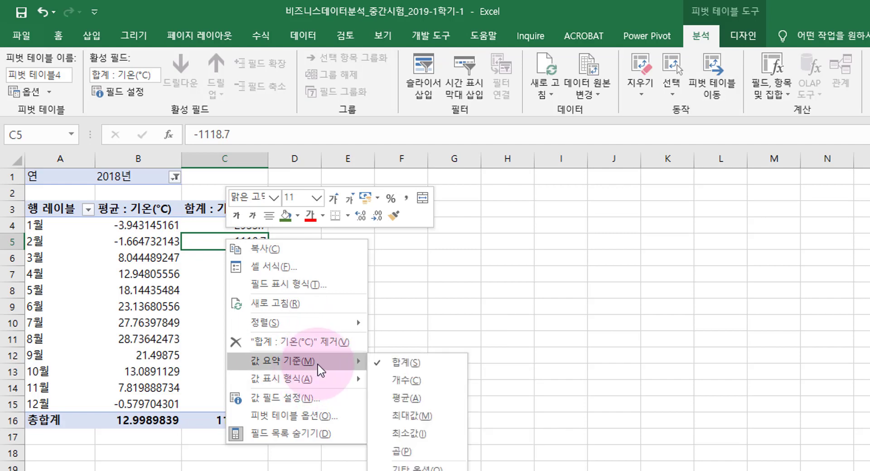
pyautogui.click(421, 415)
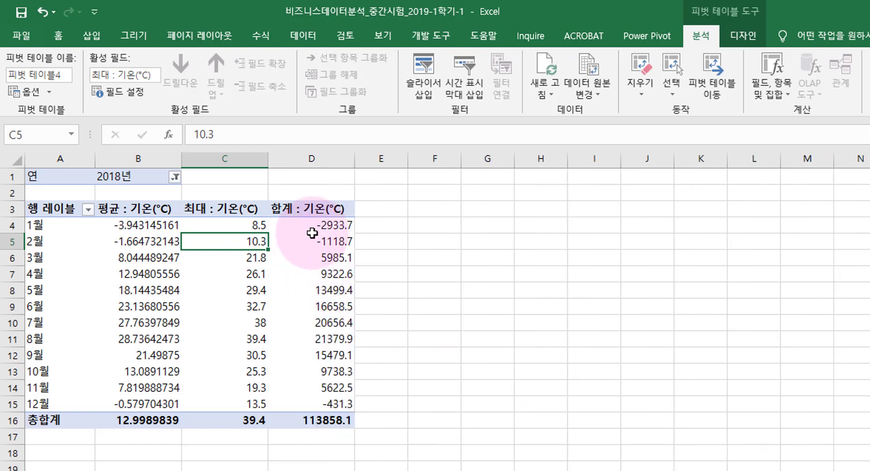
# Add 기온(°C) as a third value field and summarize it by minimum (최소값)
pyautogui.rightClick(311, 232)
pyautogui.moveTo(408, 360)
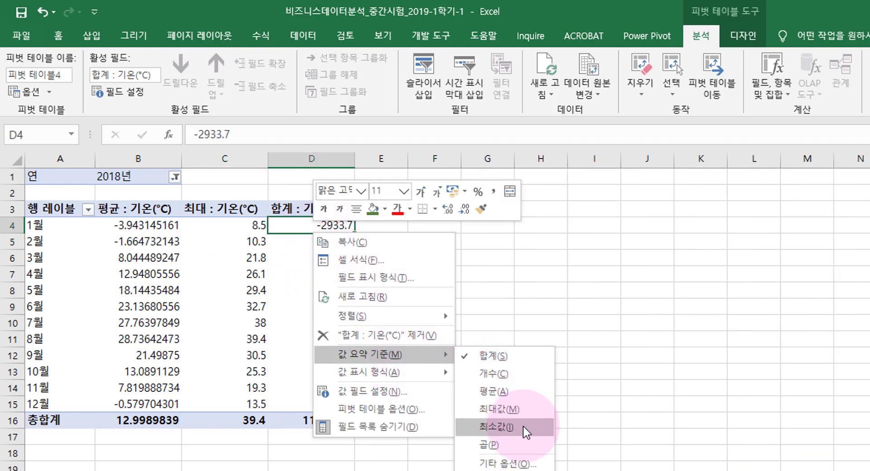
pyautogui.click(525, 430)
pyautogui.click(338, 306)
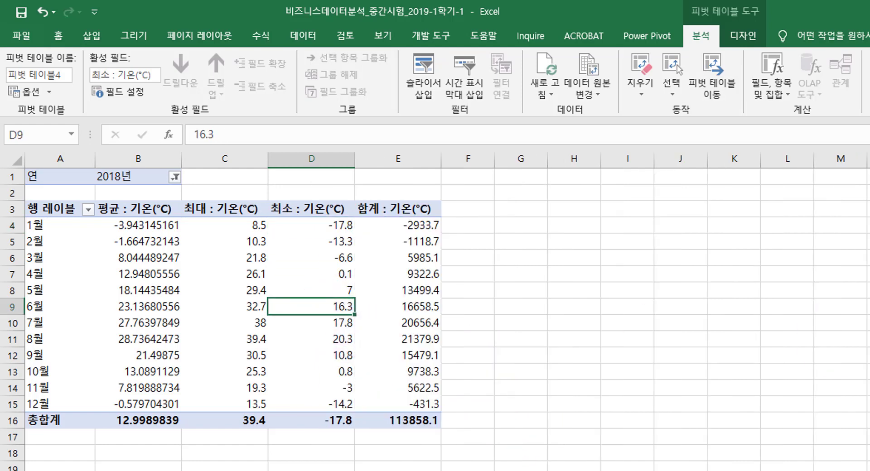
# Add 기온(°C) as a fourth value field and summarize it by variance (분산)
pyautogui.rightClick(418, 242)
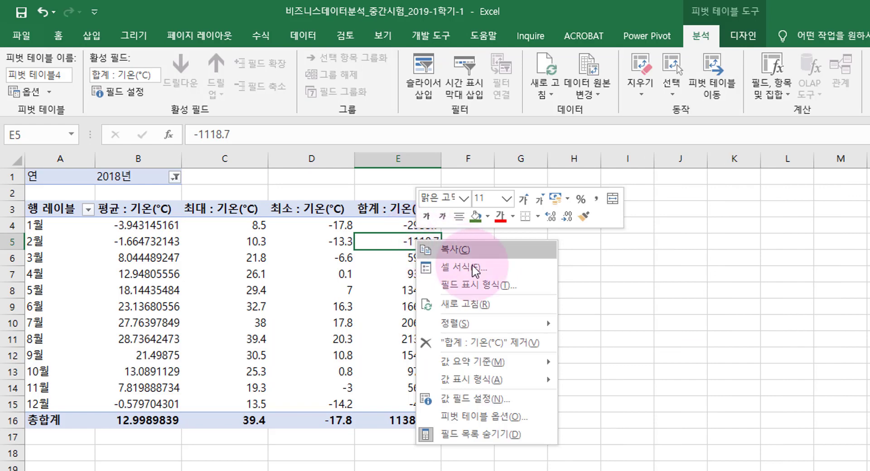
pyautogui.moveTo(501, 367)
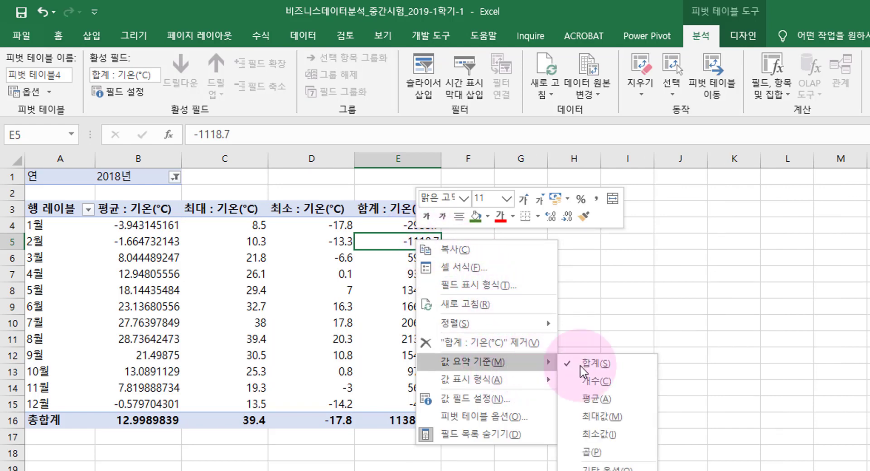
pyautogui.click(632, 467)
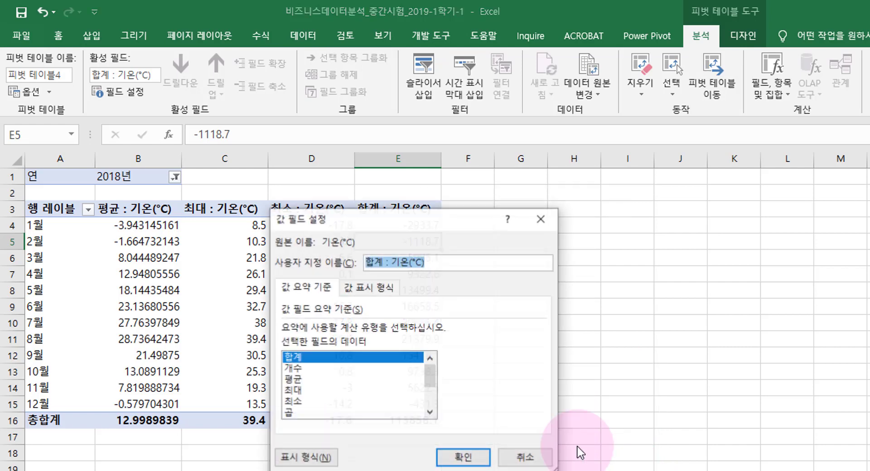
pyautogui.moveTo(428, 379); pyautogui.dragTo(429, 398)
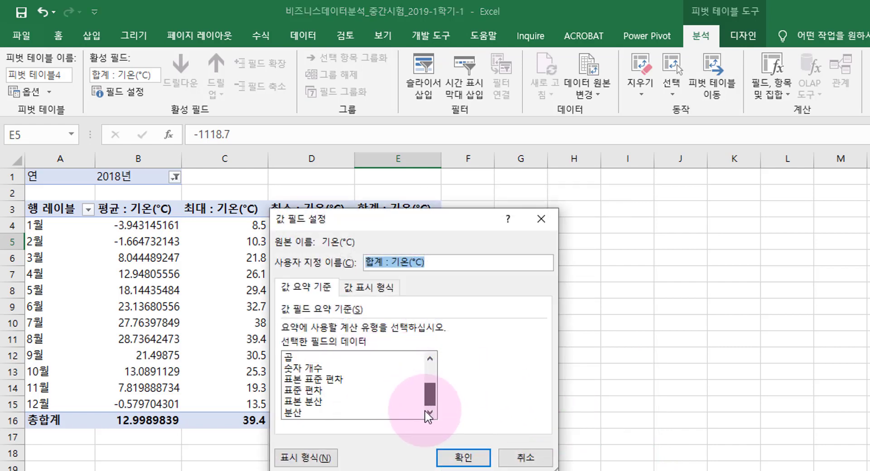
pyautogui.click(312, 412)
pyautogui.click(461, 459)
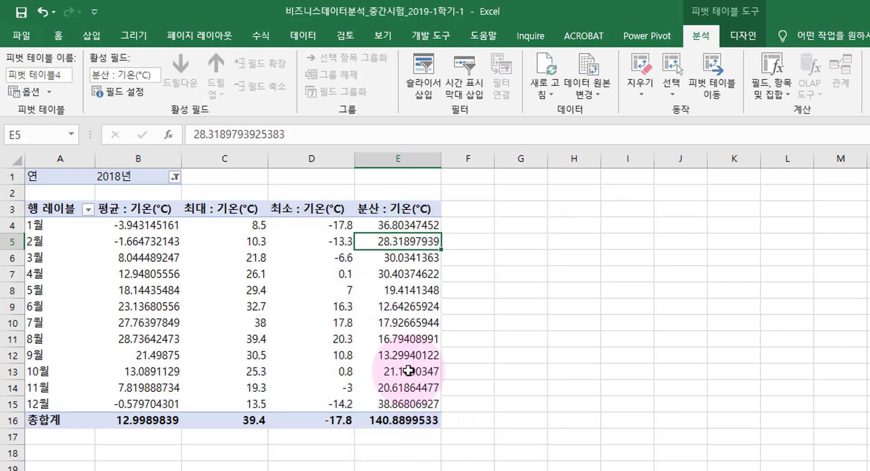
pyautogui.click(336, 313)
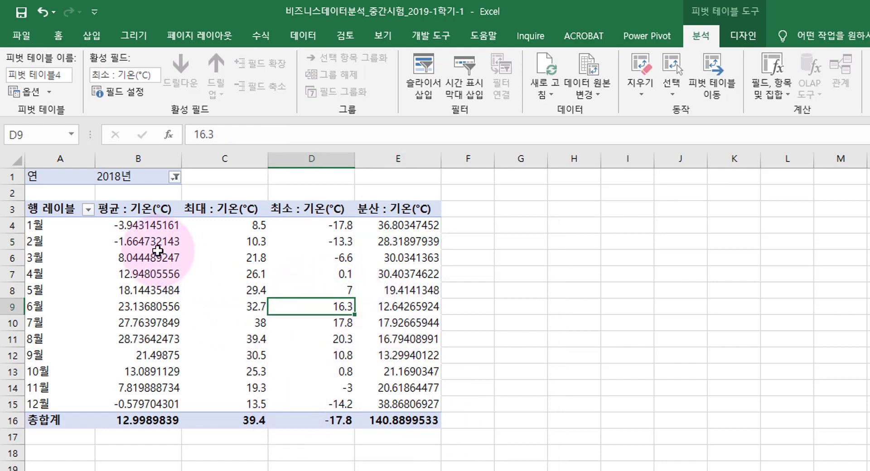
# Format all temperature values in the pivot table, including the grand total row, to one decimal place
pyautogui.moveTo(129, 225); pyautogui.dragTo(398, 421)
pyautogui.rightClick(394, 244)
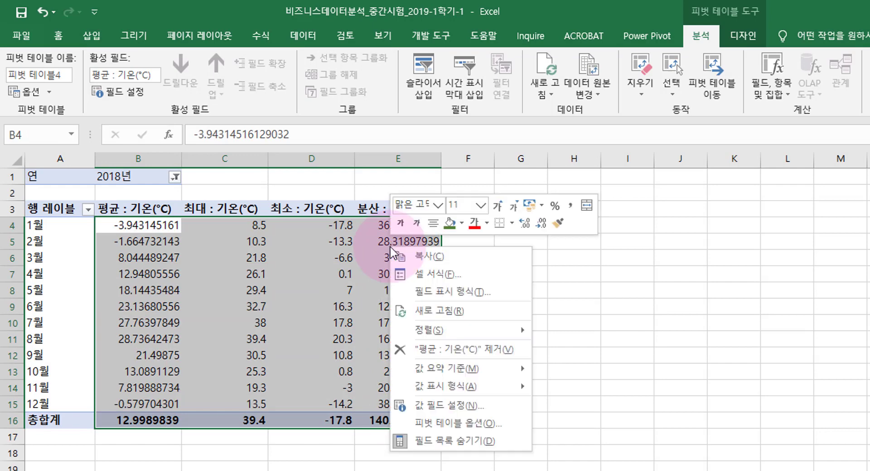
pyautogui.click(537, 226)
pyautogui.click(537, 226)
pyautogui.click(538, 226)
pyautogui.click(537, 227)
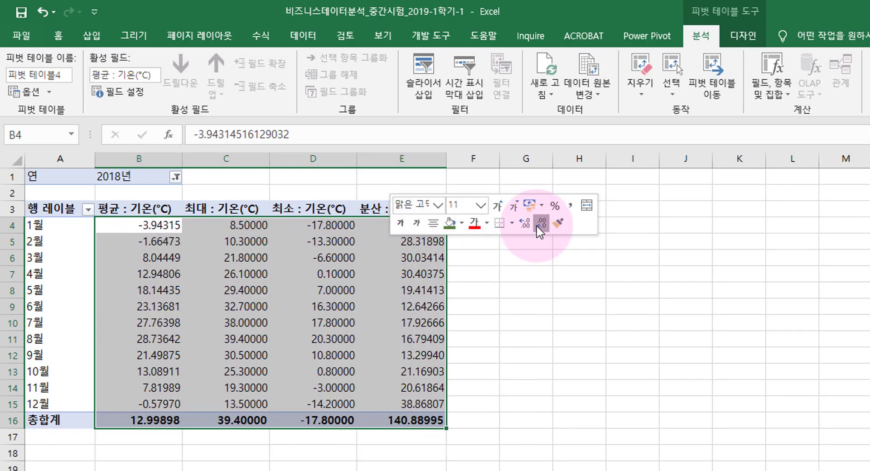
pyautogui.click(537, 227)
pyautogui.click(537, 226)
pyautogui.click(537, 226)
pyautogui.click(537, 227)
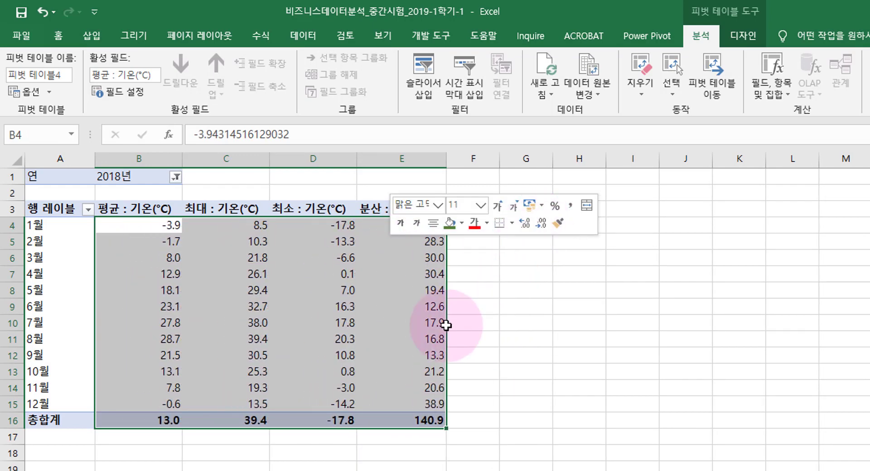
pyautogui.click(413, 317)
pyautogui.click(525, 271)
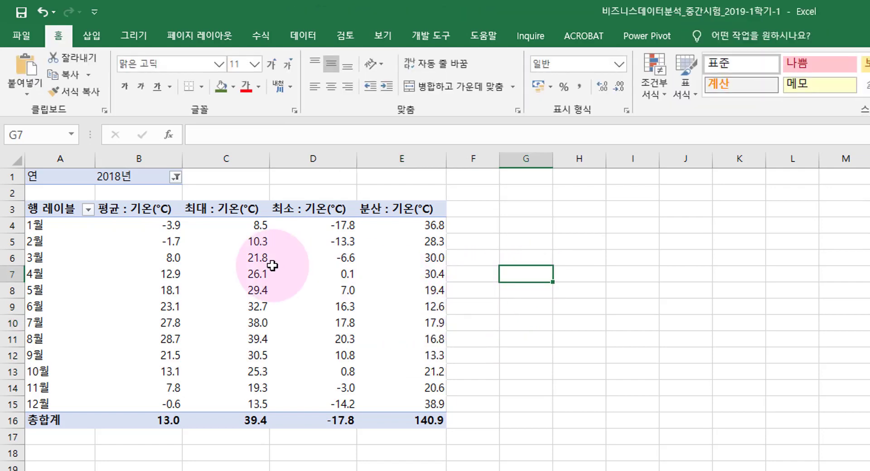
pyautogui.click(222, 259)
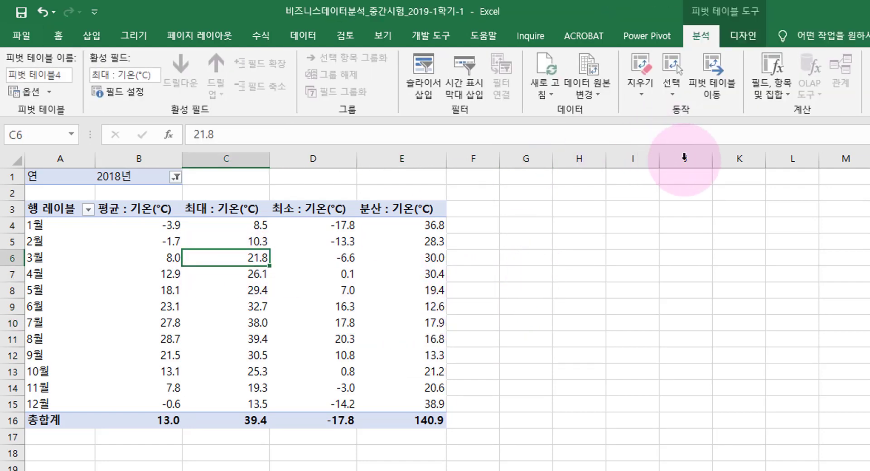
# Insert a 표식이 있는 꺾은선형 pivot chart from the temperature table and enlarge it to about 12.3 cm high by 16.5 cm wide
pyautogui.click(866, 81)
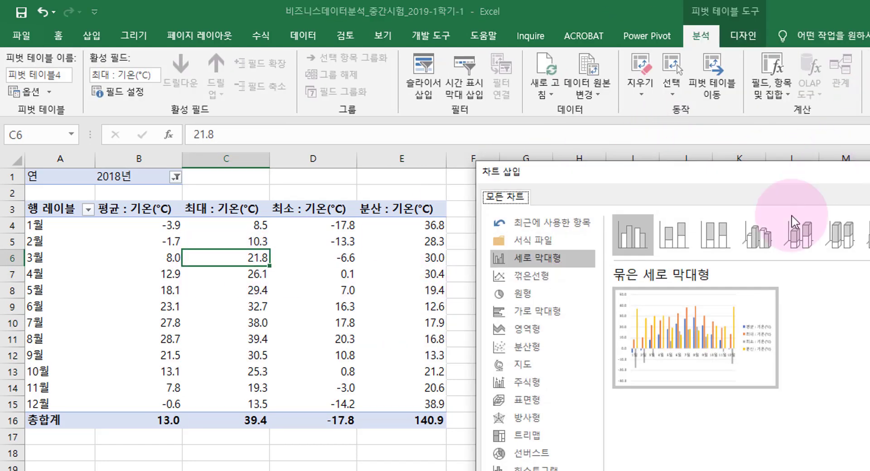
pyautogui.click(535, 281)
pyautogui.click(755, 233)
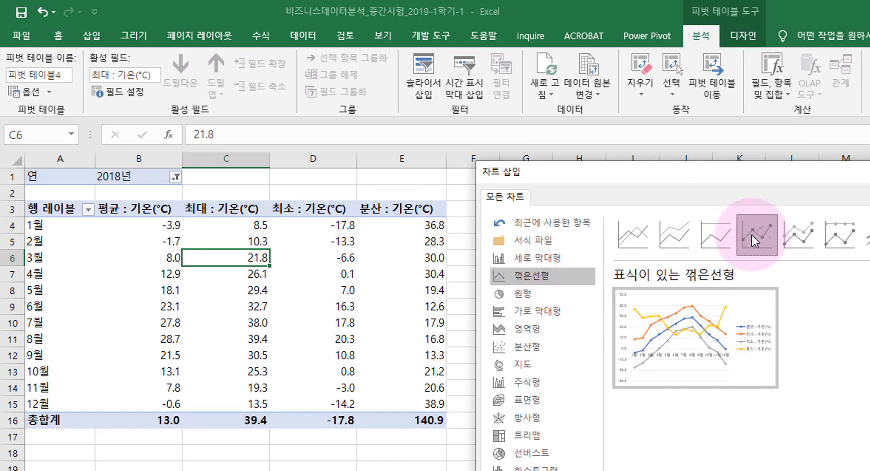
pyautogui.moveTo(713, 368)
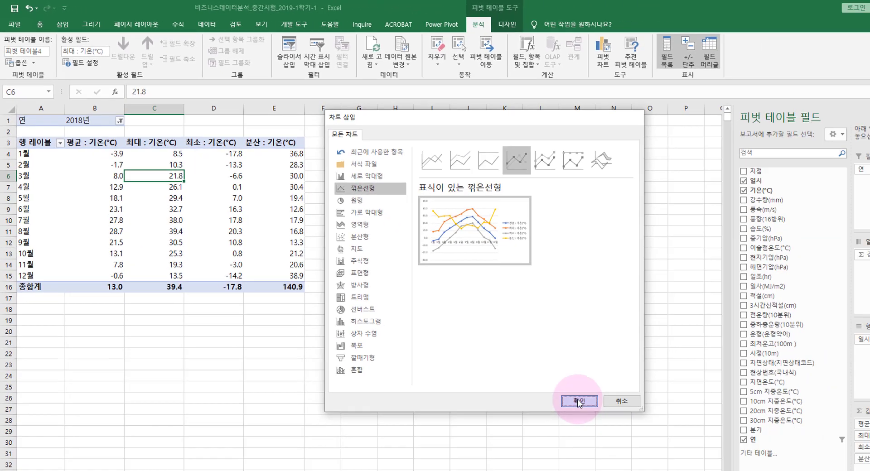
pyautogui.click(627, 400)
pyautogui.moveTo(417, 246); pyautogui.dragTo(434, 141)
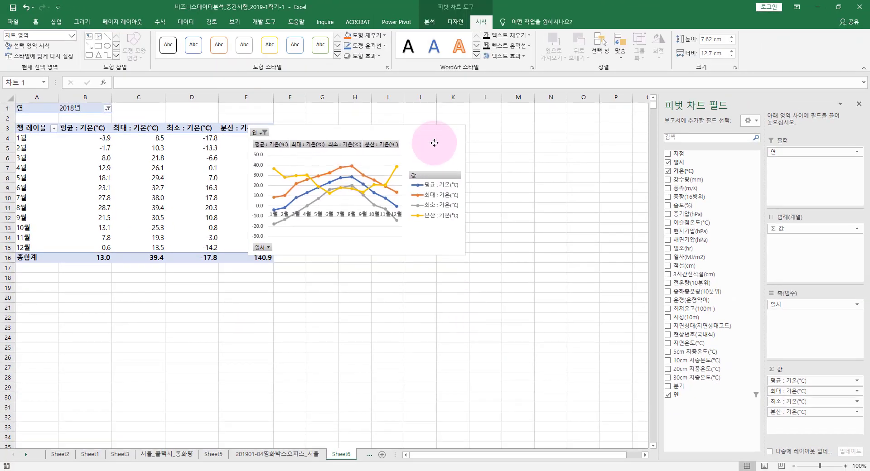
pyautogui.moveTo(435, 249); pyautogui.dragTo(500, 330)
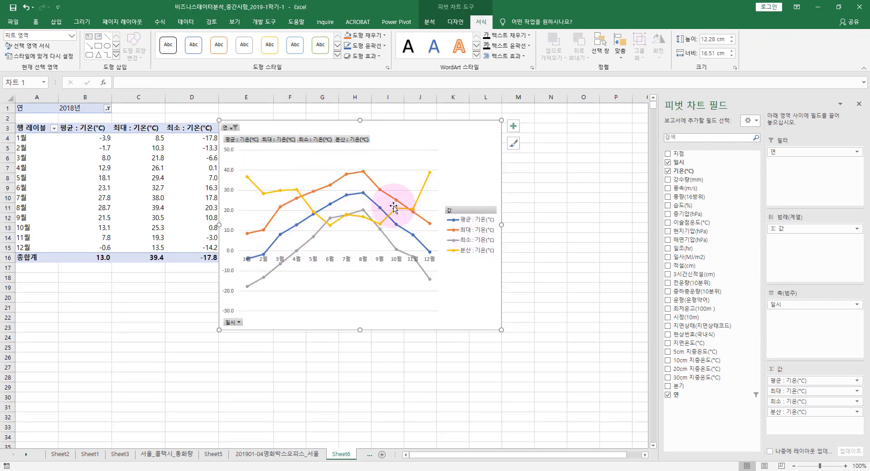
# Copy the chart, switch to PowerPoint, and paste it as a picture on slide 11, shrunk and placed beside the question 9 text
pyautogui.rightClick(467, 139)
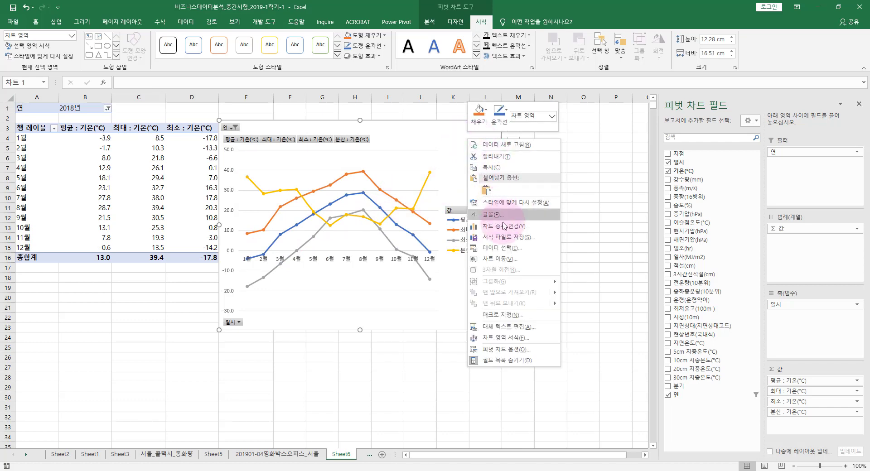
pyautogui.click(496, 167)
pyautogui.hotkey('alt', 'Tab')
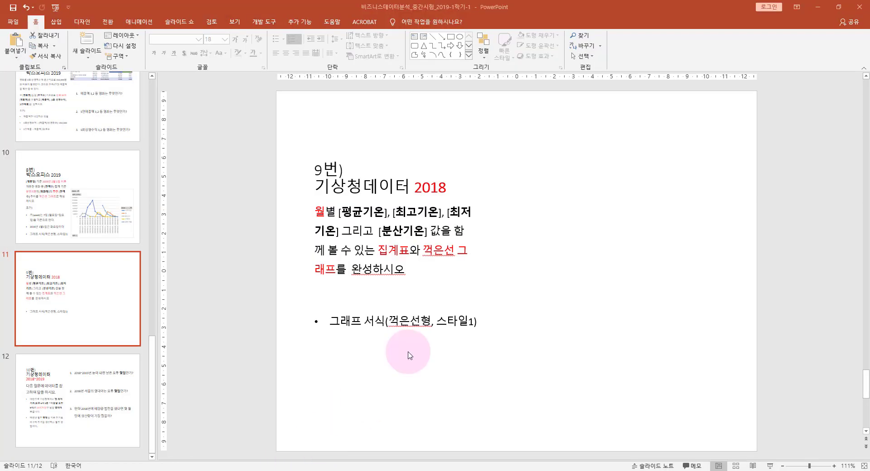
pyautogui.rightClick(527, 185)
pyautogui.click(566, 203)
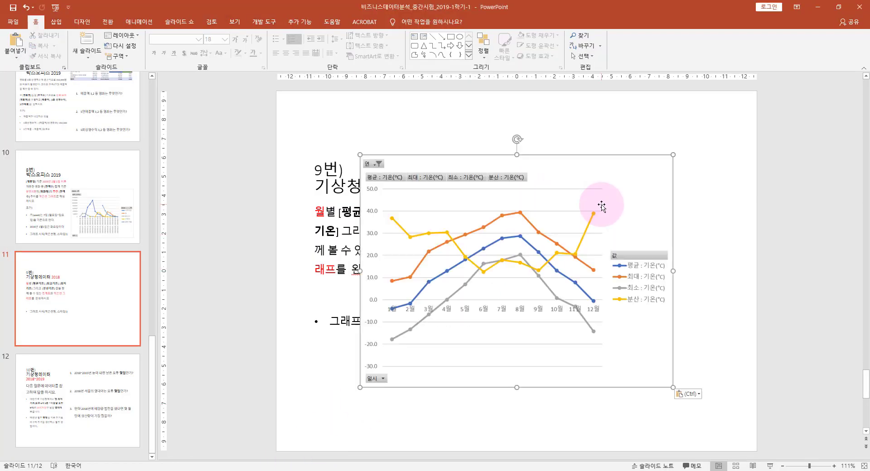
pyautogui.moveTo(372, 164); pyautogui.dragTo(393, 179)
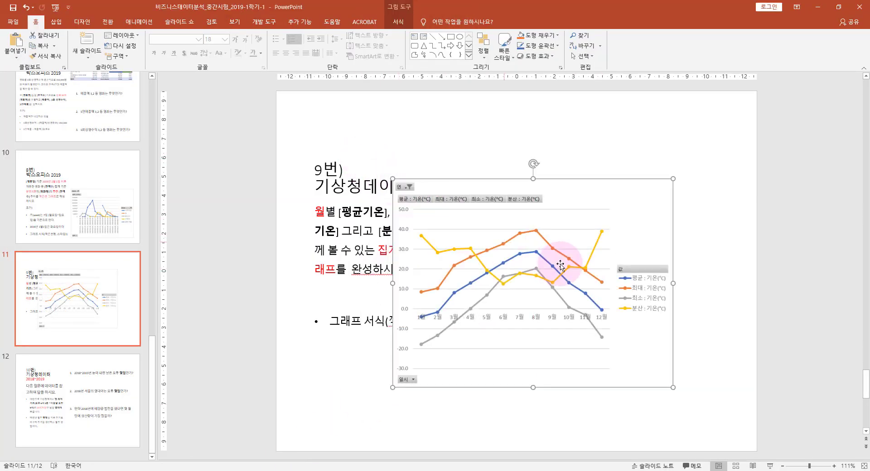
pyautogui.moveTo(563, 266); pyautogui.dragTo(649, 234)
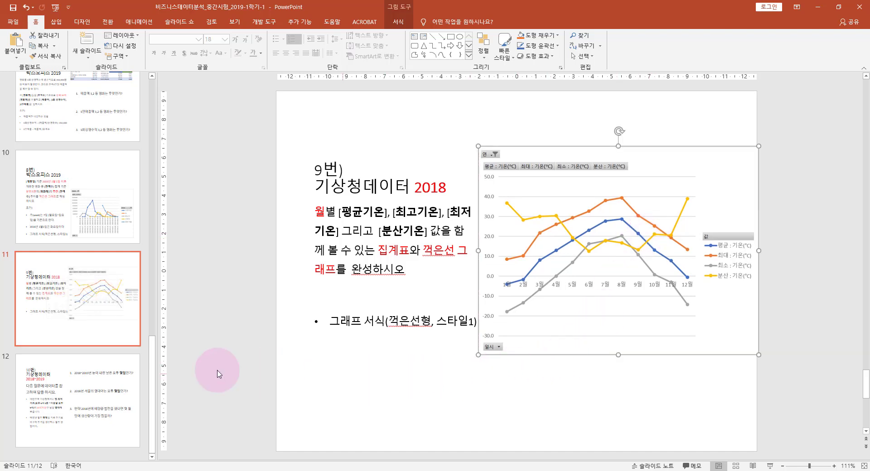
# Open slide 12 and read question 10, item 1, on the number of snow days in 2018~2019
pyautogui.click(92, 400)
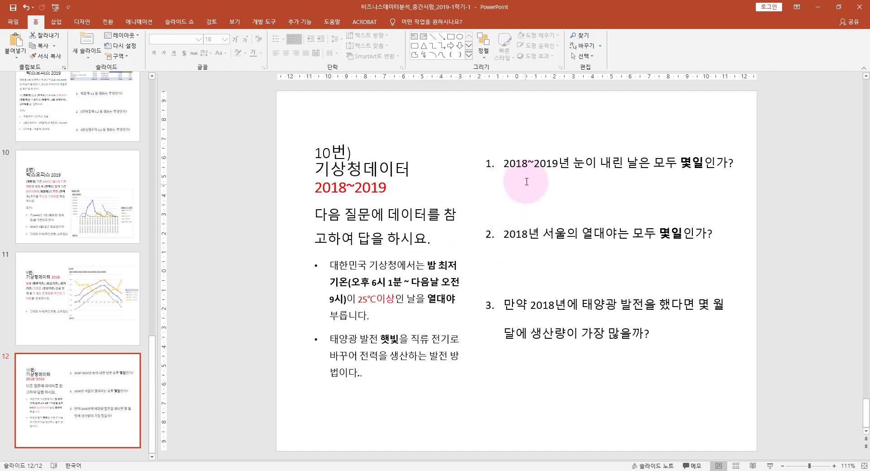
pyautogui.click(527, 163)
pyautogui.click(557, 355)
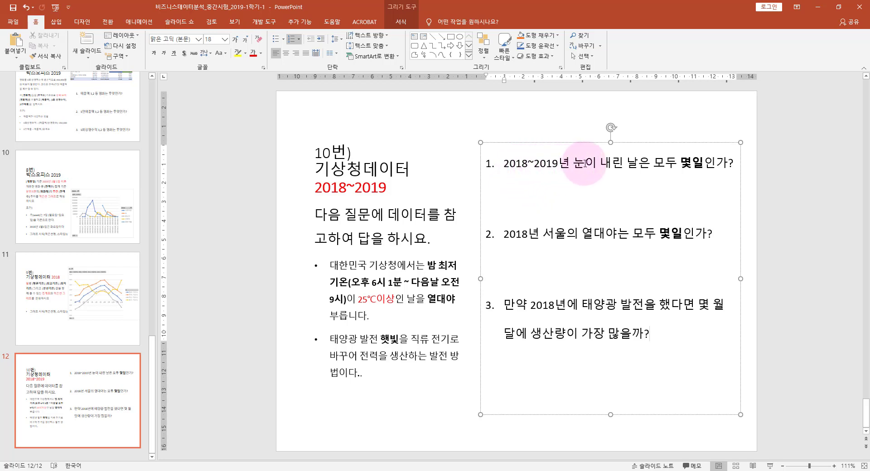
pyautogui.click(585, 187)
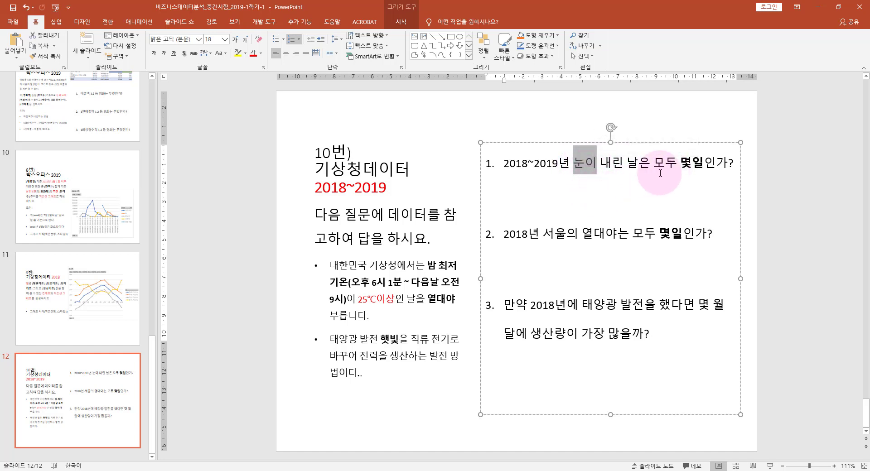
pyautogui.moveTo(701, 167); pyautogui.dragTo(696, 174)
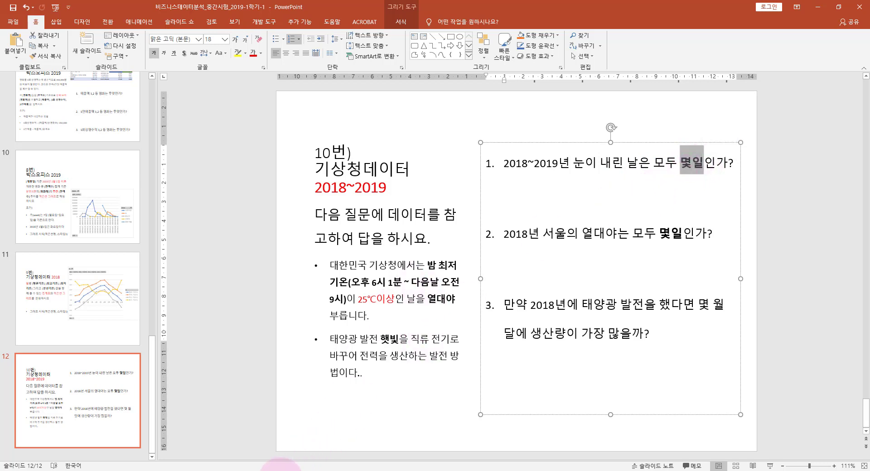
# Switch to Excel, delete the pivot chart on Sheet6, and clear all fields from the pivot table
pyautogui.click(283, 470)
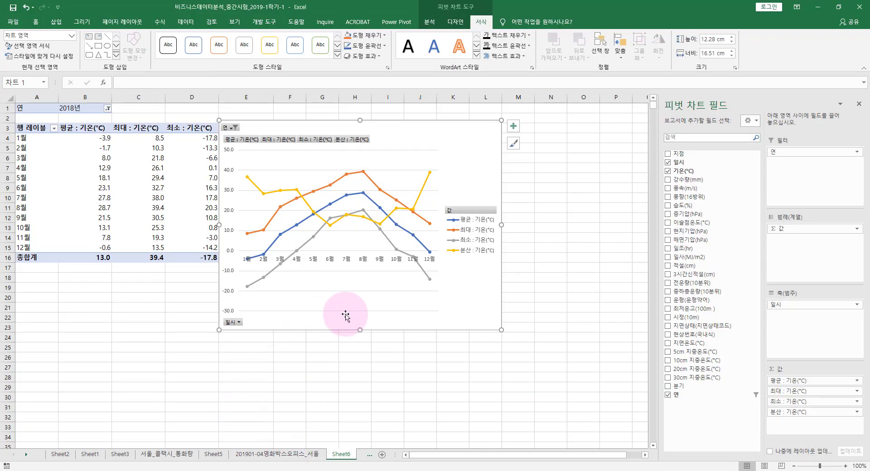
pyautogui.press('Delete')
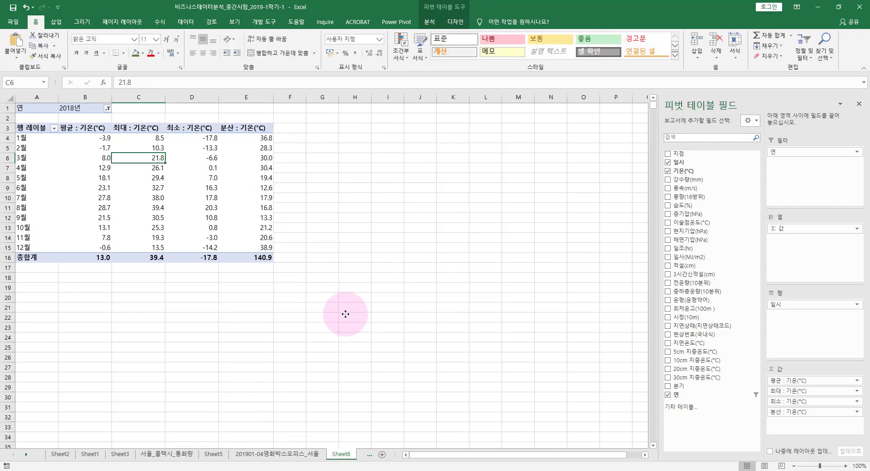
pyautogui.click(194, 167)
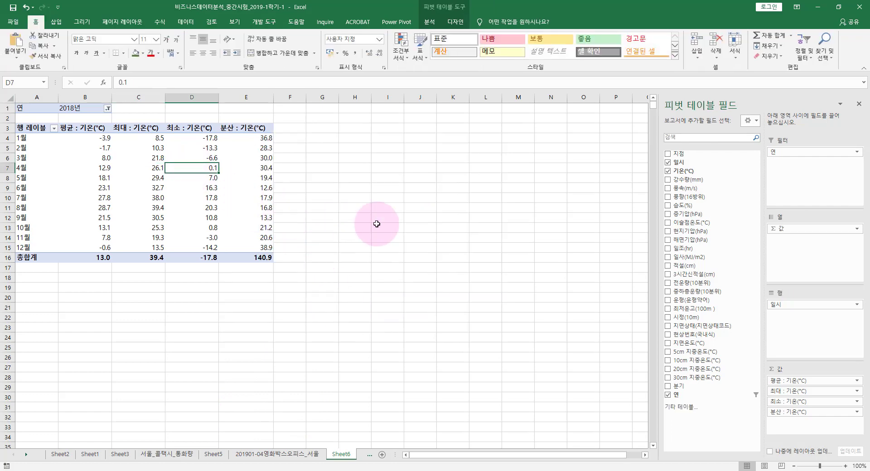
pyautogui.click(429, 22)
pyautogui.click(391, 51)
pyautogui.click(396, 73)
pyautogui.click(197, 164)
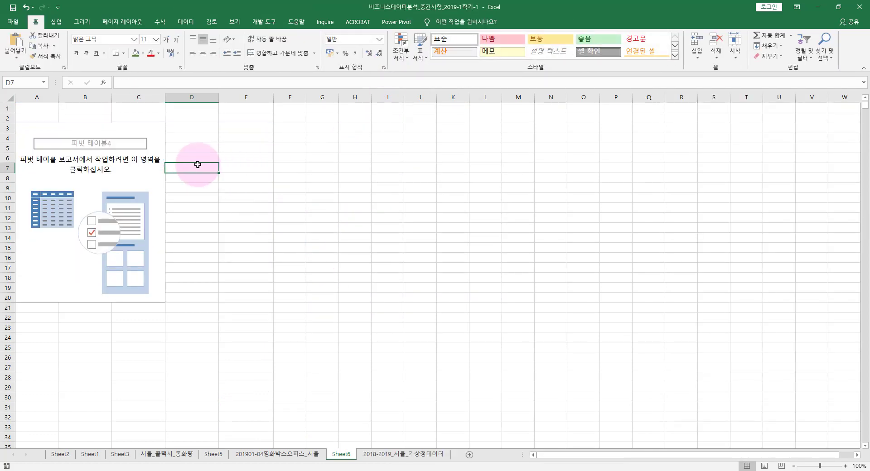
# Add 일시 to the pivot table rows, expand 2018년, and remove 분기 from the rows
pyautogui.click(136, 168)
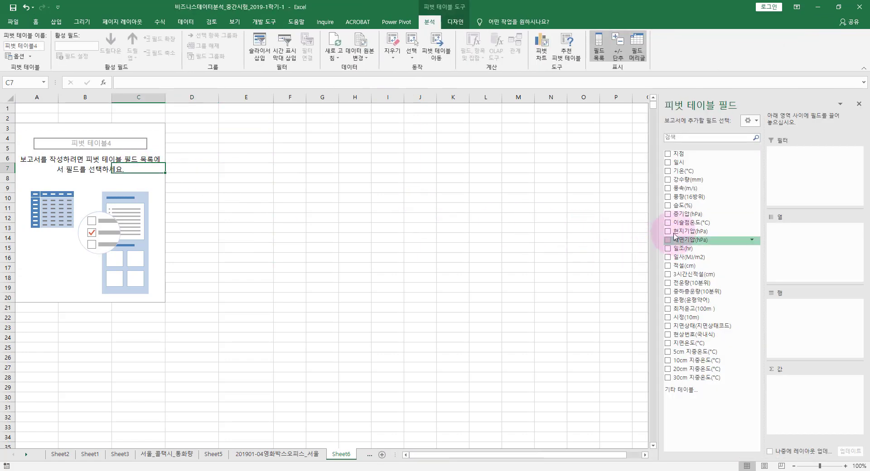
pyautogui.moveTo(679, 162); pyautogui.dragTo(783, 332)
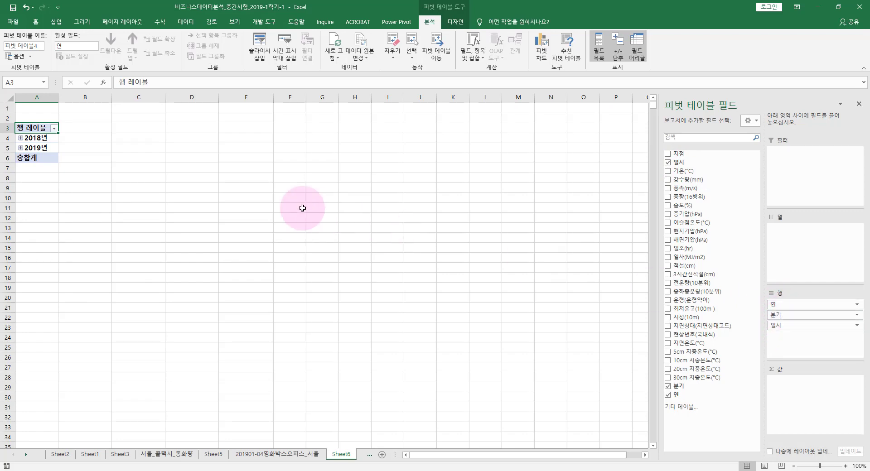
pyautogui.click(21, 138)
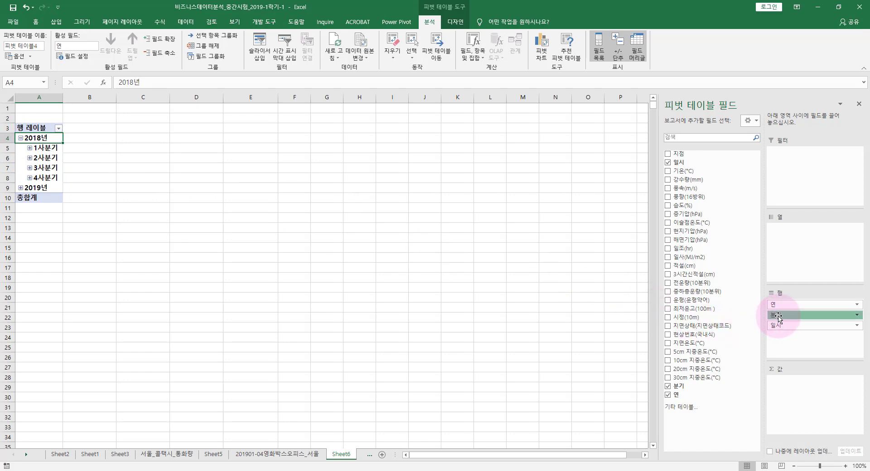
pyautogui.moveTo(742, 316); pyautogui.dragTo(362, 250)
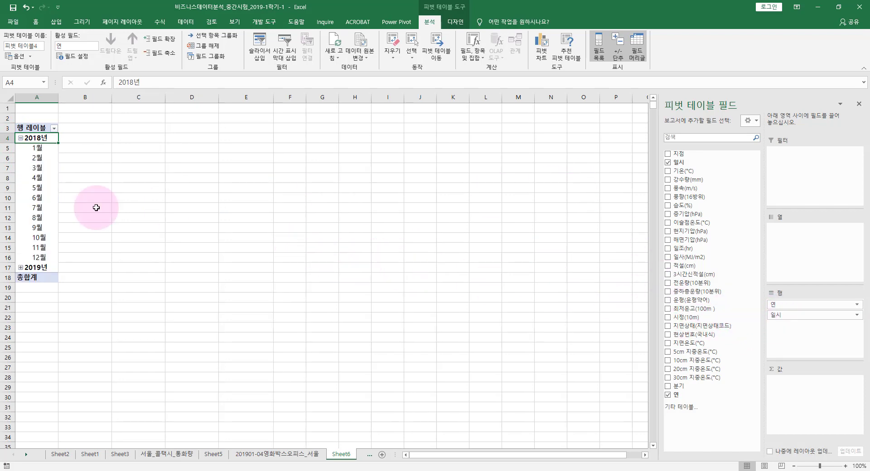
# Group the 일시 row field by 일, 월, 분기 and 연
pyautogui.click(43, 187)
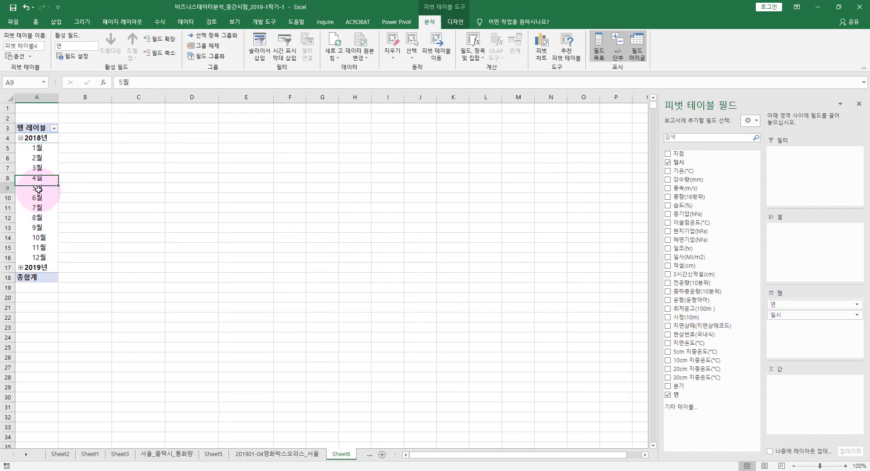
pyautogui.click(209, 57)
pyautogui.click(214, 220)
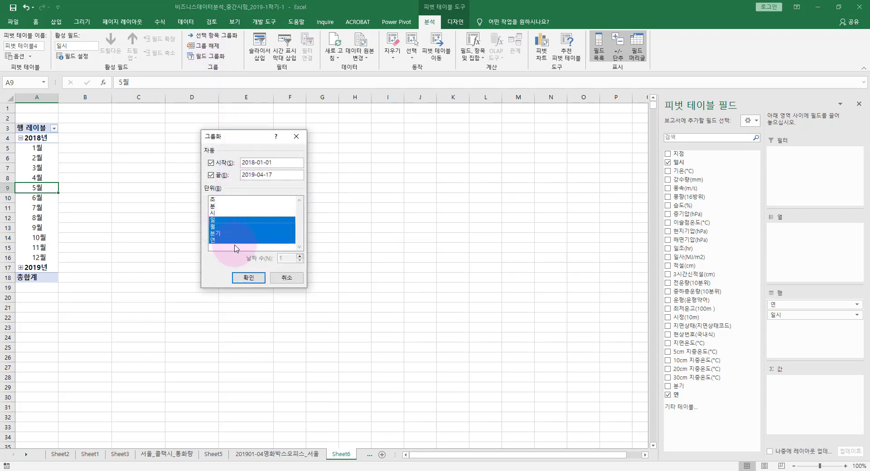
pyautogui.click(250, 278)
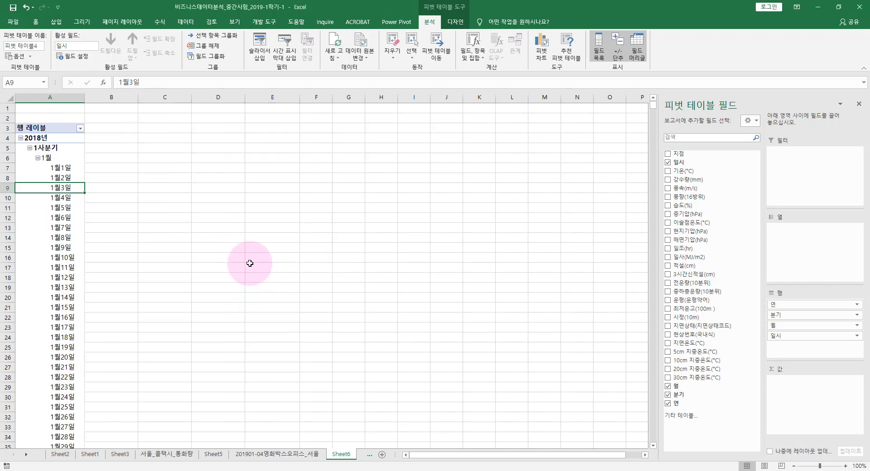
# Examine the year, quarter, month and day levels in the row labels from January into February 2018
pyautogui.moveTo(32, 137); pyautogui.dragTo(41, 158)
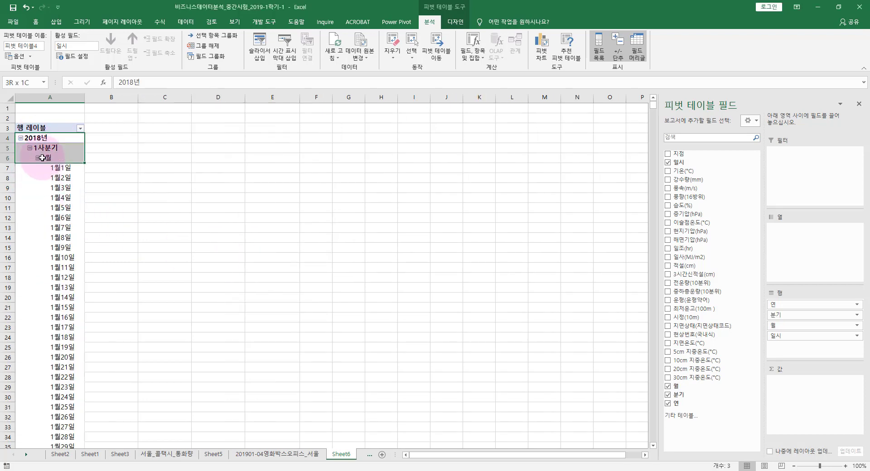
pyautogui.click(59, 188)
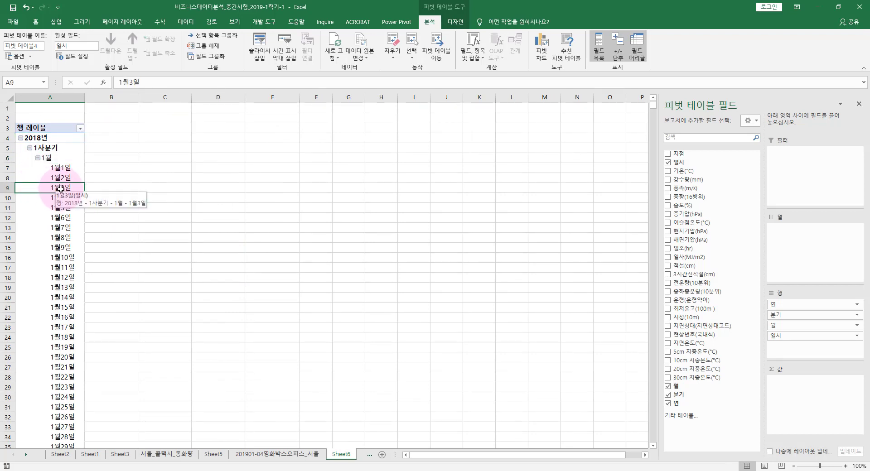
pyautogui.scroll(-5, 78, 182)
pyautogui.scroll(-3, 78, 182)
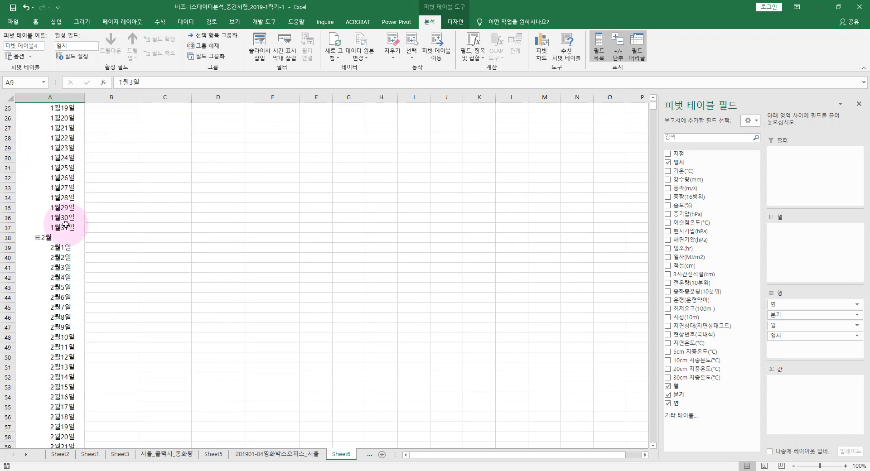
pyautogui.moveTo(111, 238); pyautogui.dragTo(218, 239)
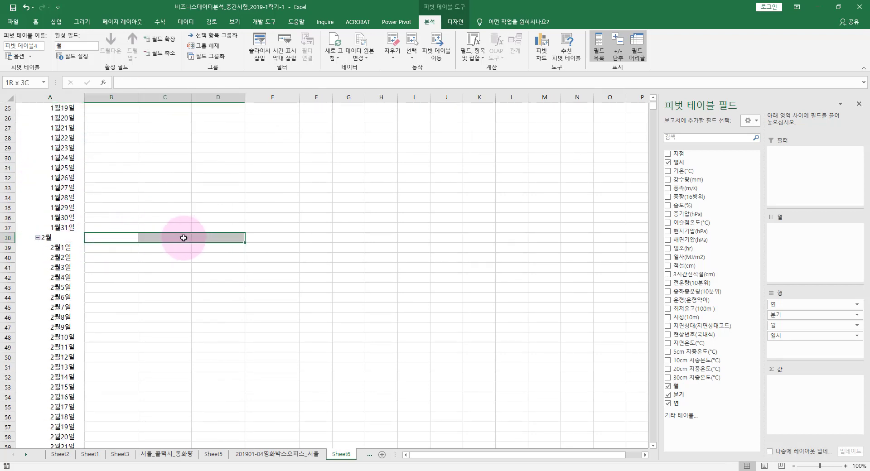
pyautogui.scroll(5, 43, 236)
pyautogui.scroll(3, 72, 235)
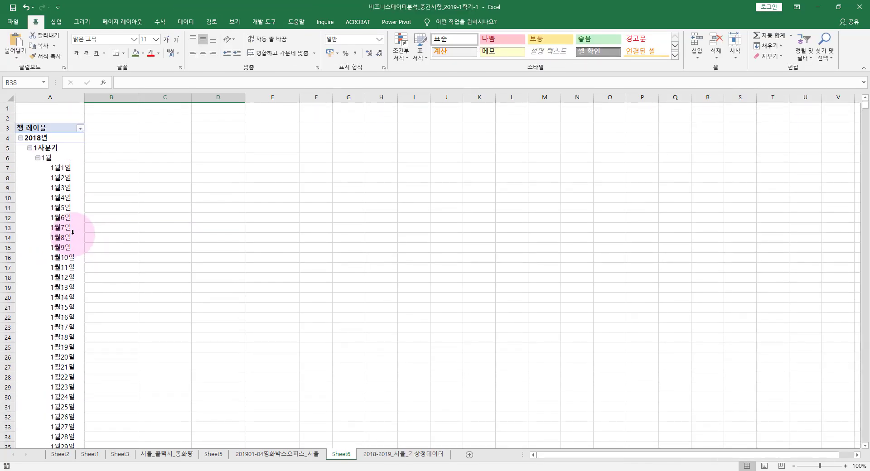
# Set the pivot table's report layout to tabular form (테이블 형식으로 표시) and repeat all item labels
pyautogui.click(56, 164)
pyautogui.click(61, 189)
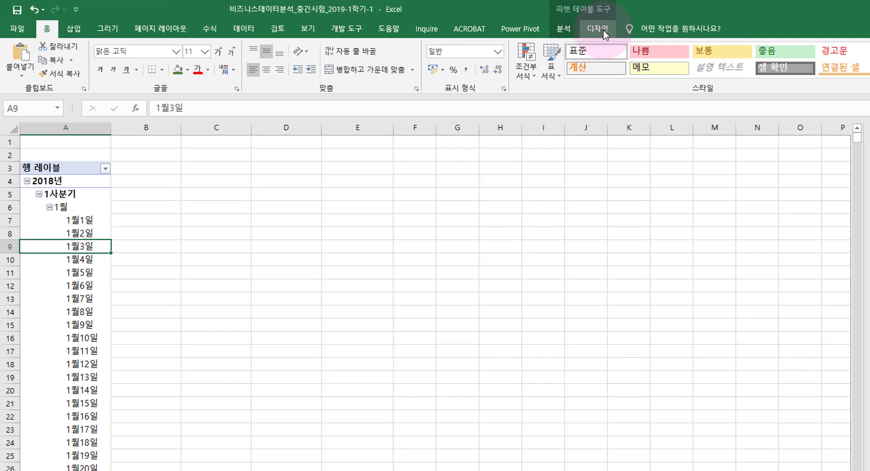
pyautogui.click(455, 22)
pyautogui.click(83, 85)
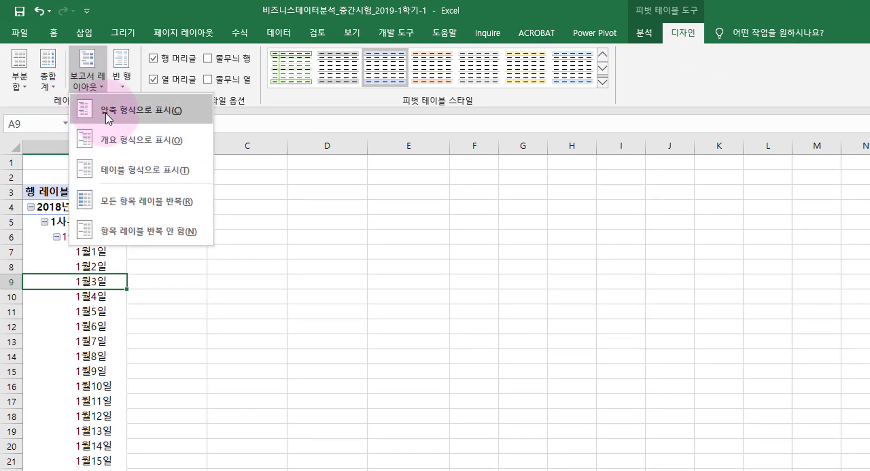
pyautogui.click(130, 163)
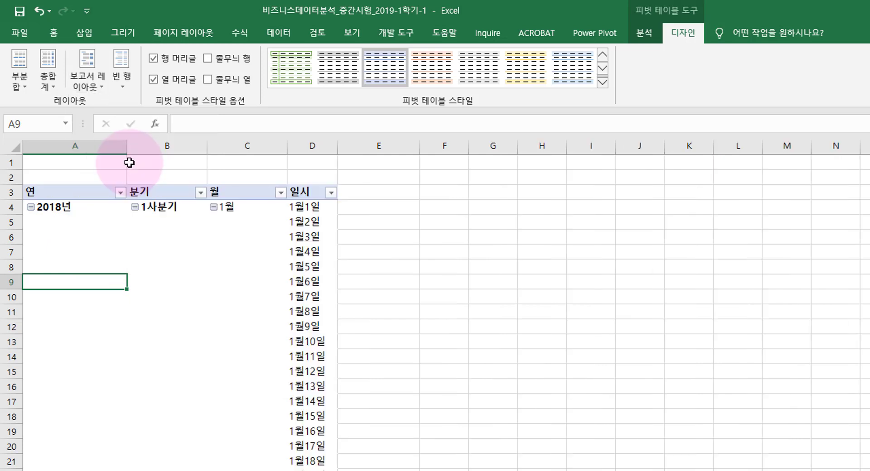
pyautogui.click(99, 86)
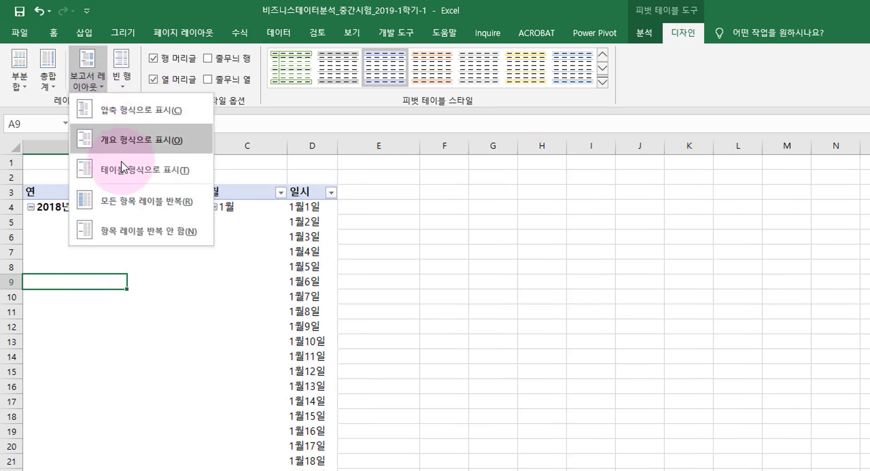
pyautogui.click(123, 199)
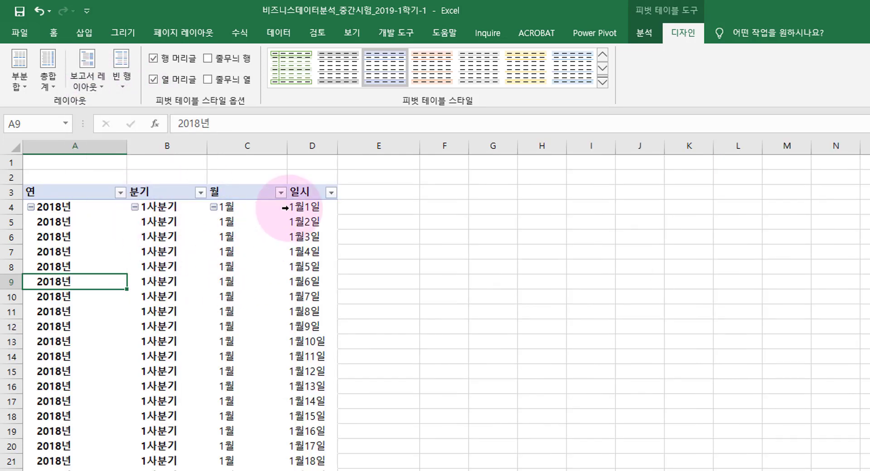
# Turn off repeated item labels in the pivot table and remove 분기 from the rows
pyautogui.click(100, 89)
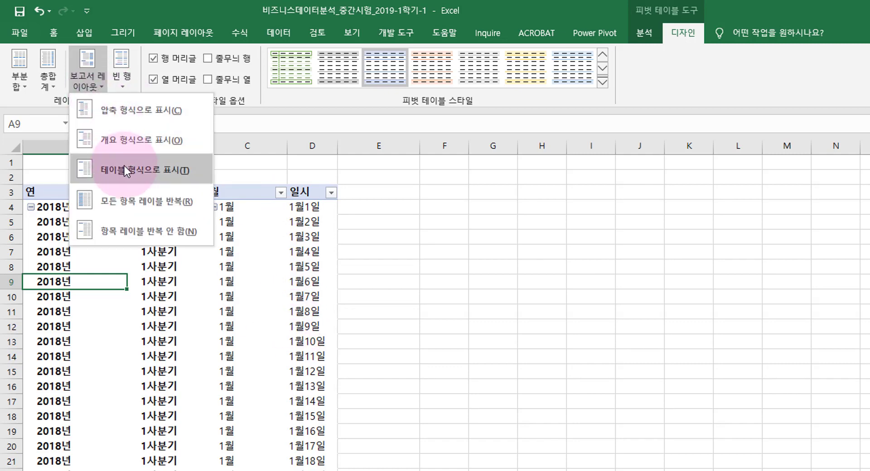
pyautogui.click(134, 229)
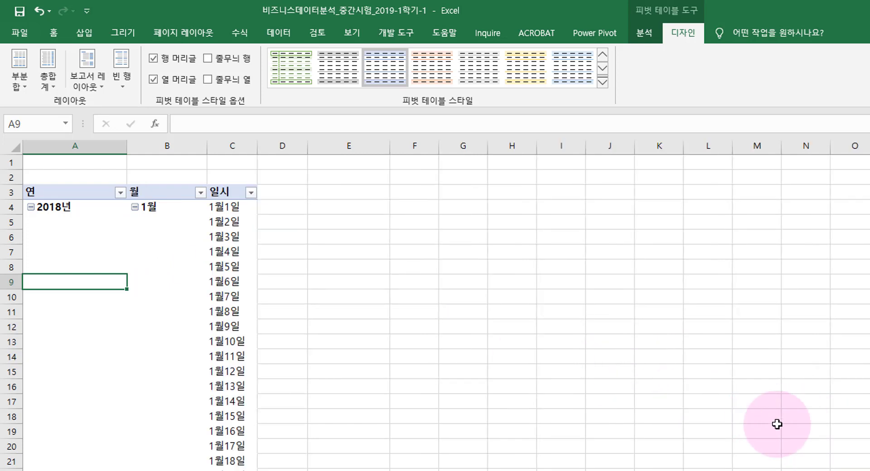
# Hide the monthly summary rows by turning off all subtotals in the pivot table
pyautogui.scroll(-4, 231, 317)
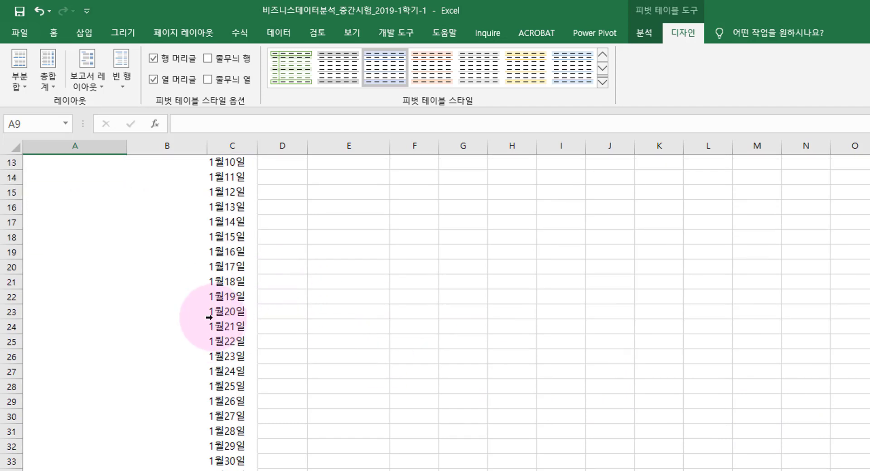
pyautogui.scroll(1, 217, 321)
pyautogui.scroll(-2, 211, 319)
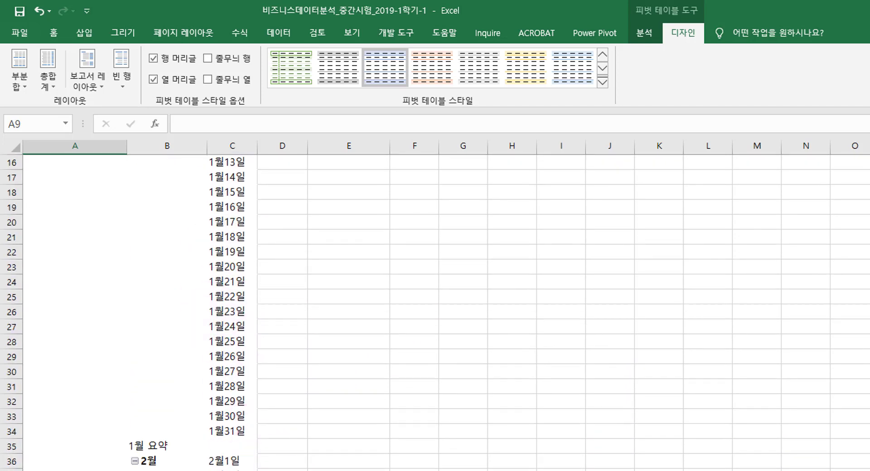
pyautogui.moveTo(195, 446); pyautogui.dragTo(233, 447)
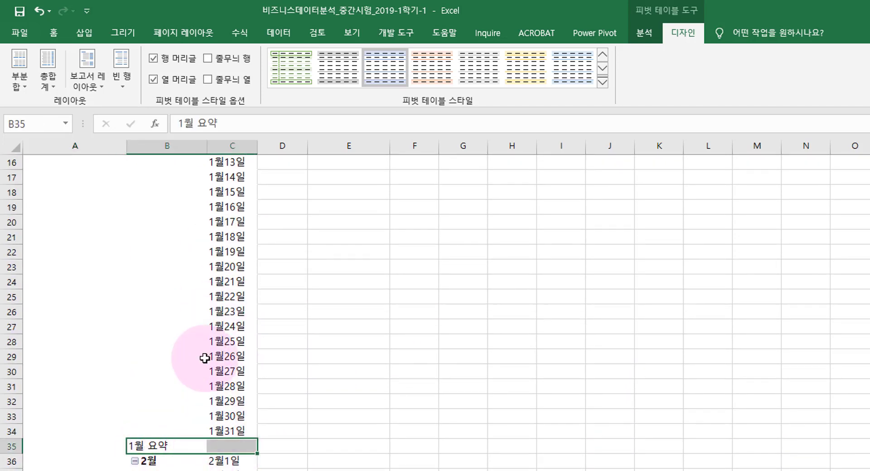
pyautogui.click(175, 357)
pyautogui.click(26, 74)
pyautogui.click(26, 74)
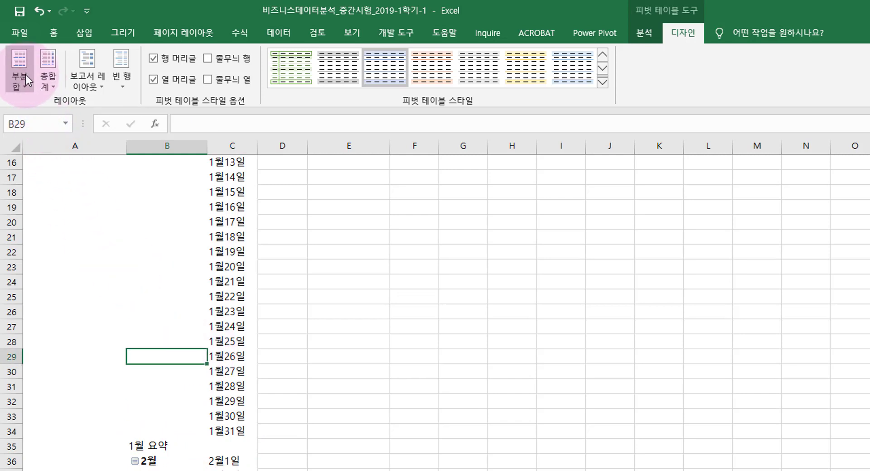
pyautogui.click(24, 76)
pyautogui.click(45, 109)
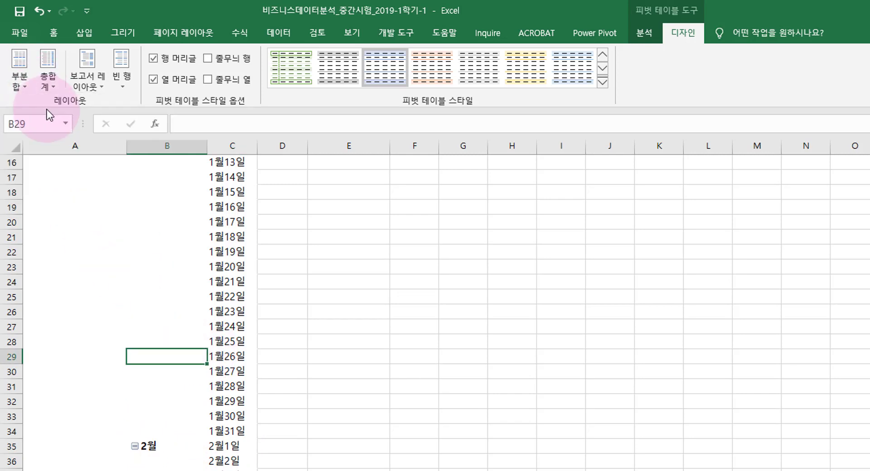
# Add 적설(cm) to the pivot table's values as a sum for each day
pyautogui.scroll(5, 132, 277)
pyautogui.moveTo(225, 207); pyautogui.dragTo(229, 462)
pyautogui.click(227, 305)
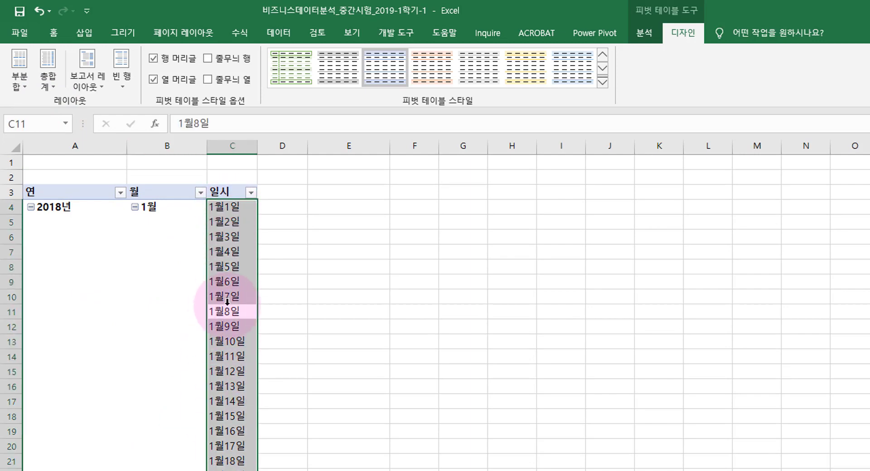
pyautogui.click(220, 264)
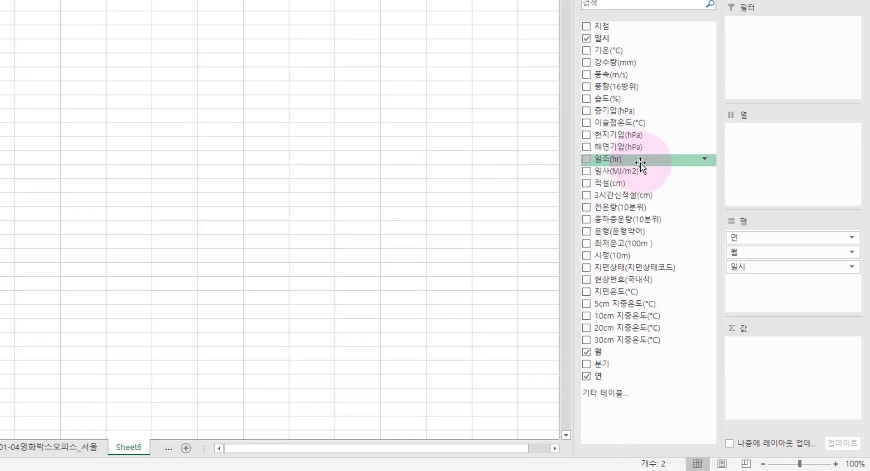
pyautogui.moveTo(629, 184); pyautogui.dragTo(772, 362)
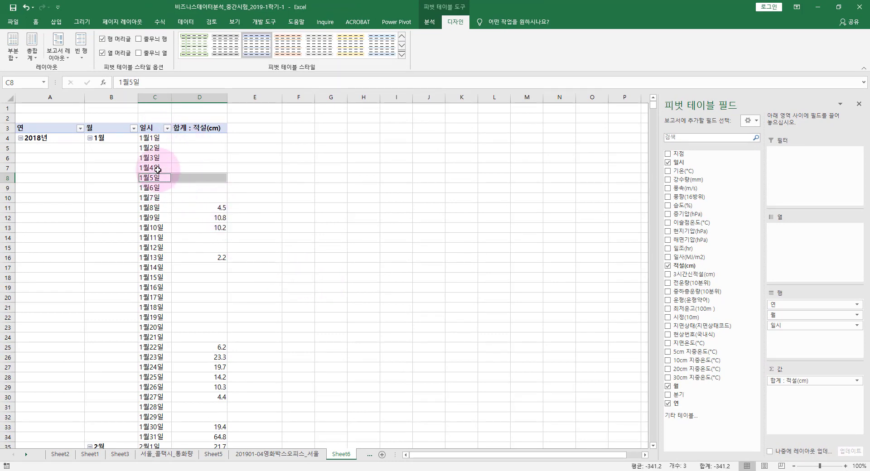
# Check the source date-times in the 2018-2019_서울_기상청데이터 sheet against the blank and filled January 적설(cm) values in the pivot table on Sheet6
pyautogui.click(300, 454)
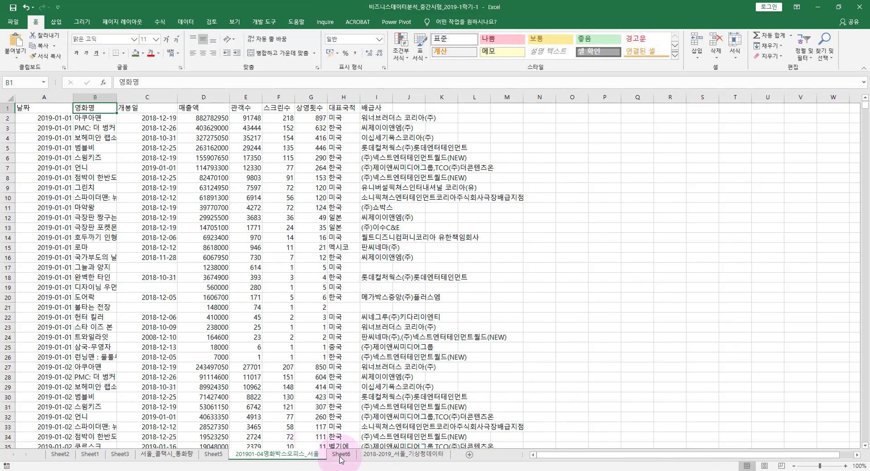
pyautogui.click(393, 454)
pyautogui.moveTo(86, 118); pyautogui.dragTo(86, 137)
pyautogui.click(342, 454)
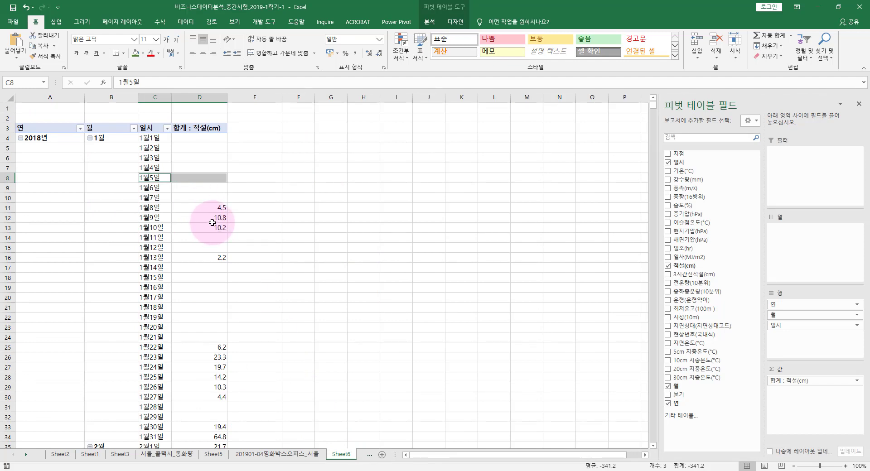
pyautogui.click(208, 213)
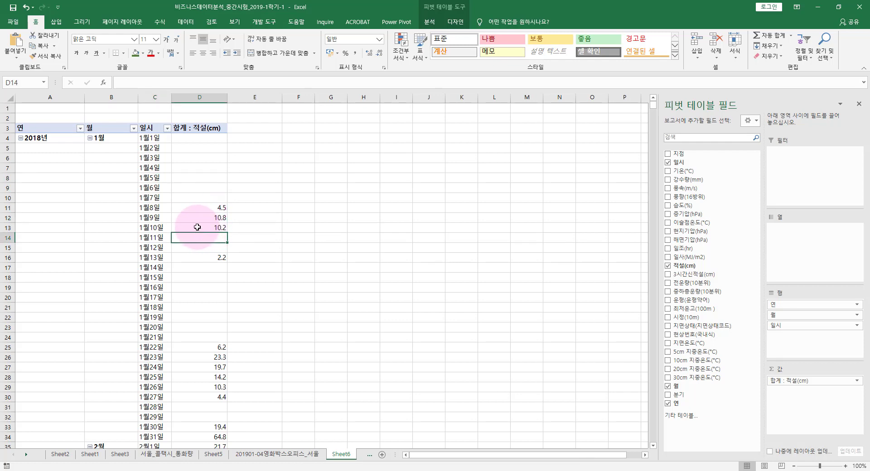
pyautogui.moveTo(190, 138); pyautogui.dragTo(196, 231)
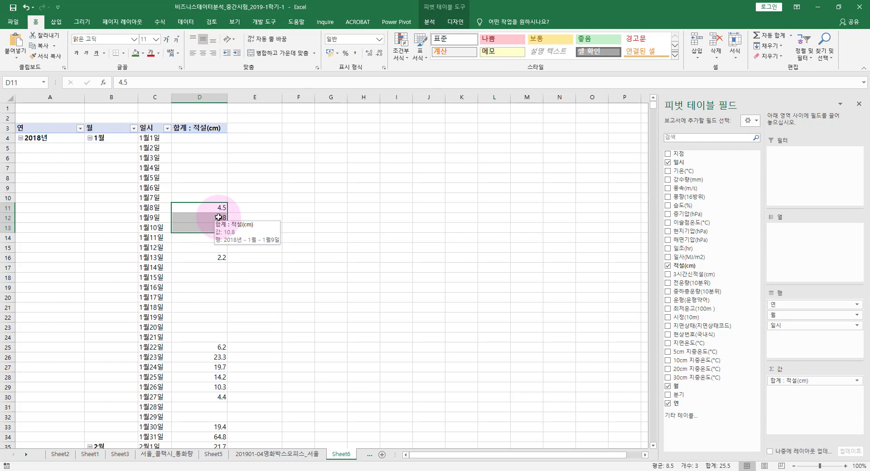
pyautogui.moveTo(199, 138); pyautogui.dragTo(195, 198)
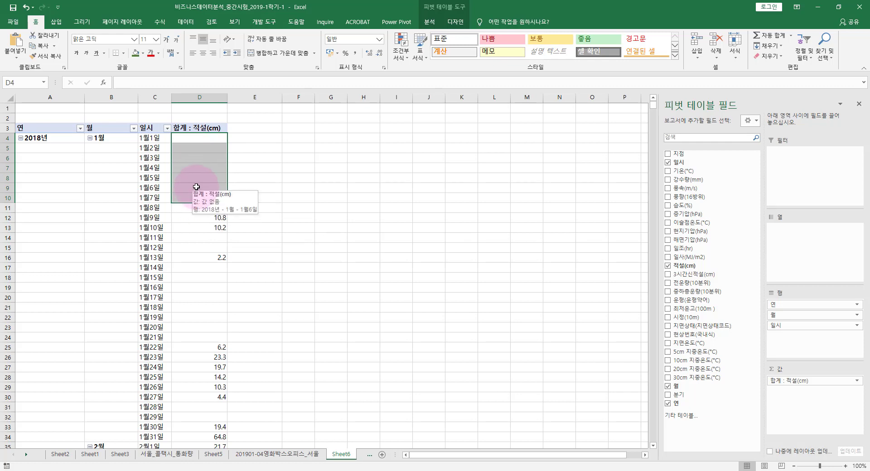
pyautogui.click(195, 187)
# Apply a value filter to 일시 that keeps only days where 합계 : 적설(cm) is greater than 0
pyautogui.click(158, 139)
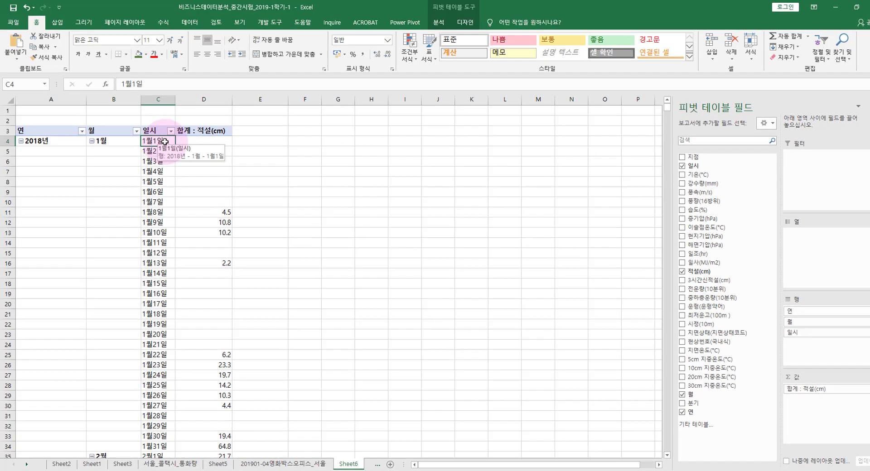
pyautogui.rightClick(161, 141)
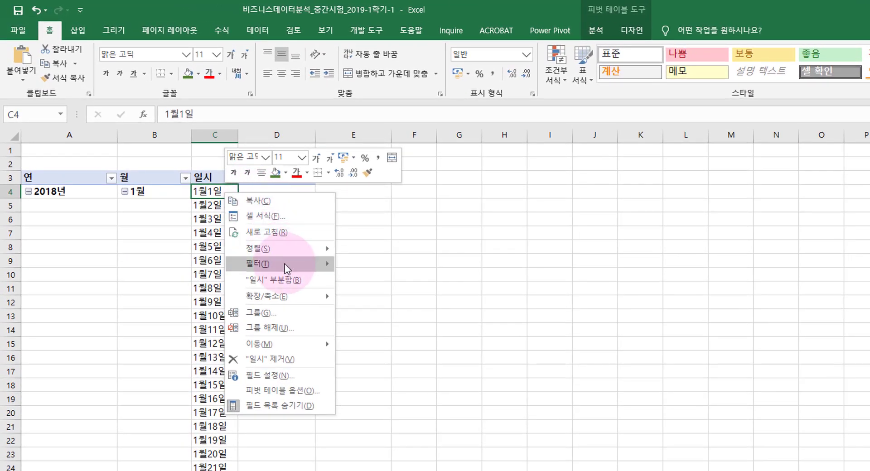
pyautogui.moveTo(287, 268)
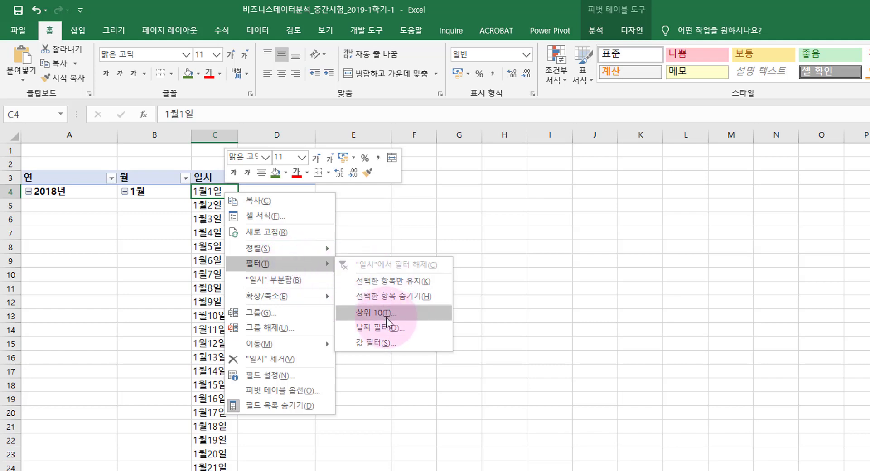
pyautogui.click(391, 342)
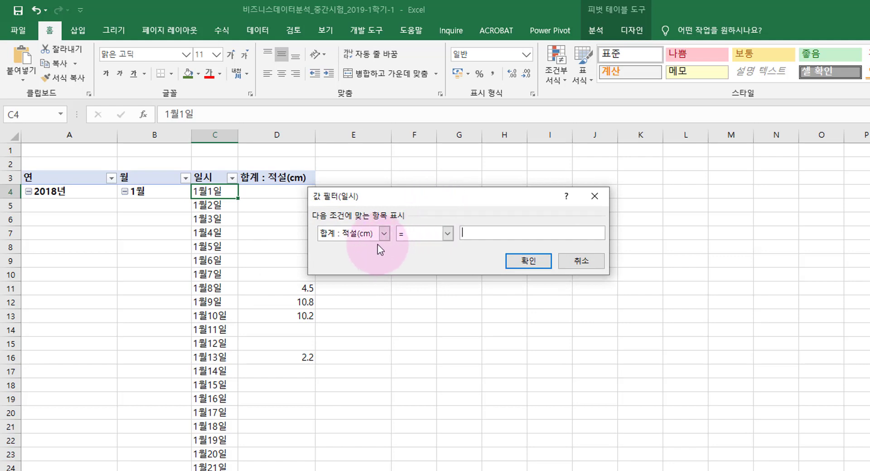
pyautogui.click(447, 234)
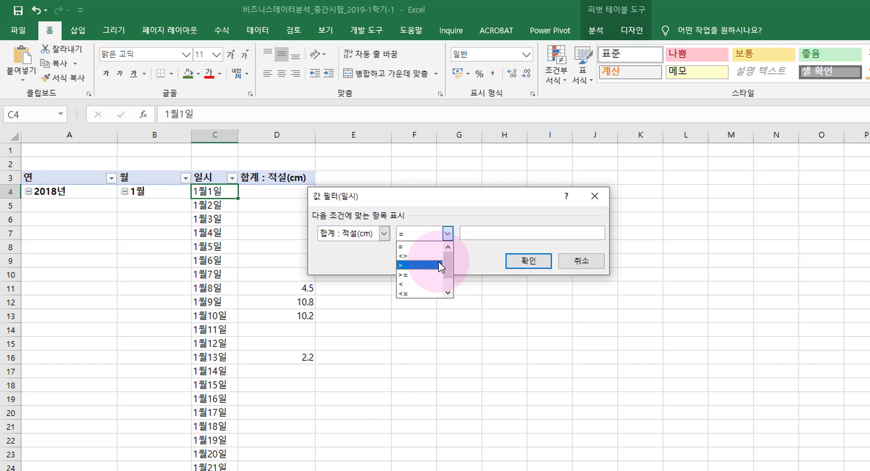
pyautogui.click(419, 265)
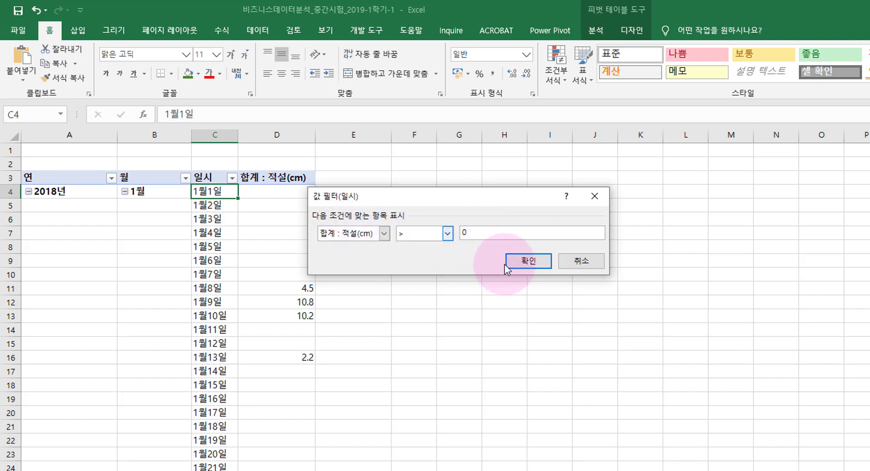
pyautogui.click(527, 266)
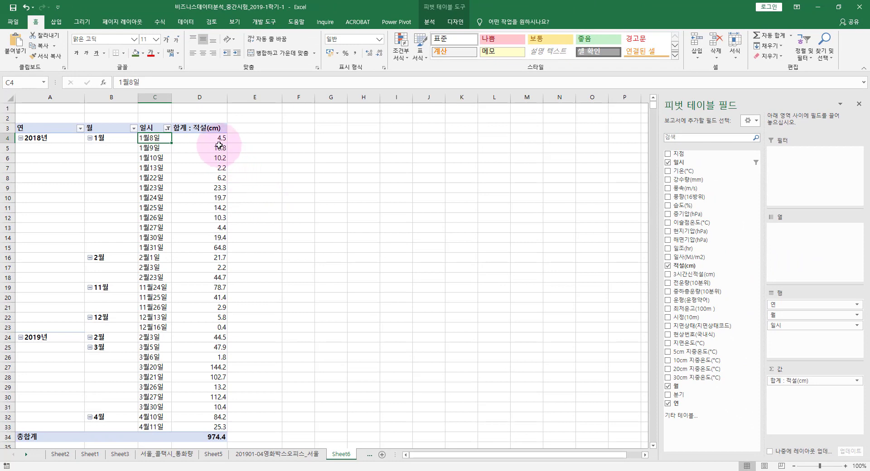
# Count the filtered snow days from their 적설(cm) values and dates, and switch to the 10번 question slide in PowerPoint
pyautogui.moveTo(212, 139); pyautogui.dragTo(198, 403)
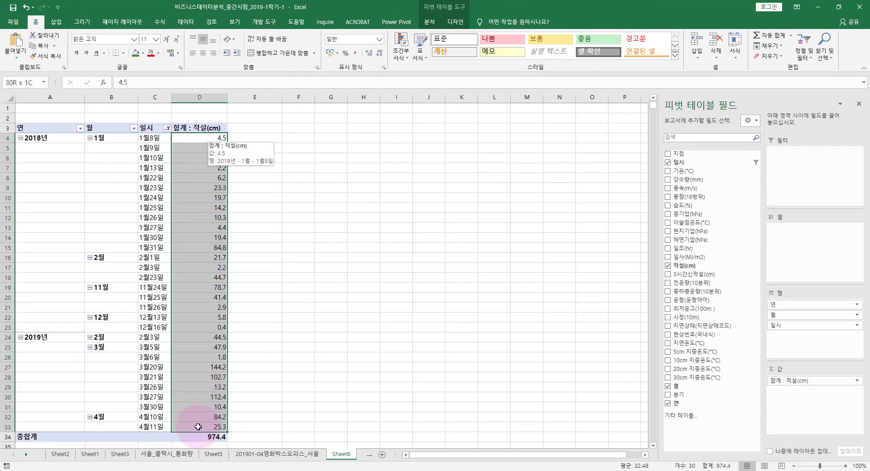
pyautogui.click(199, 326)
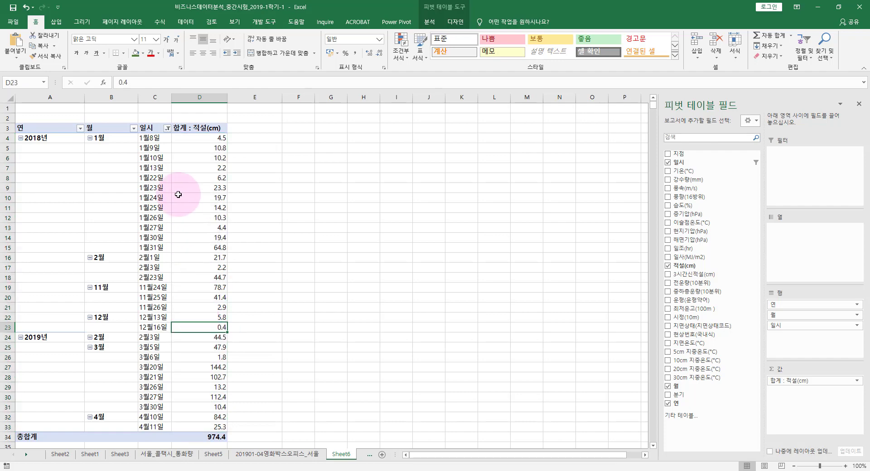
pyautogui.moveTo(140, 138); pyautogui.dragTo(150, 426)
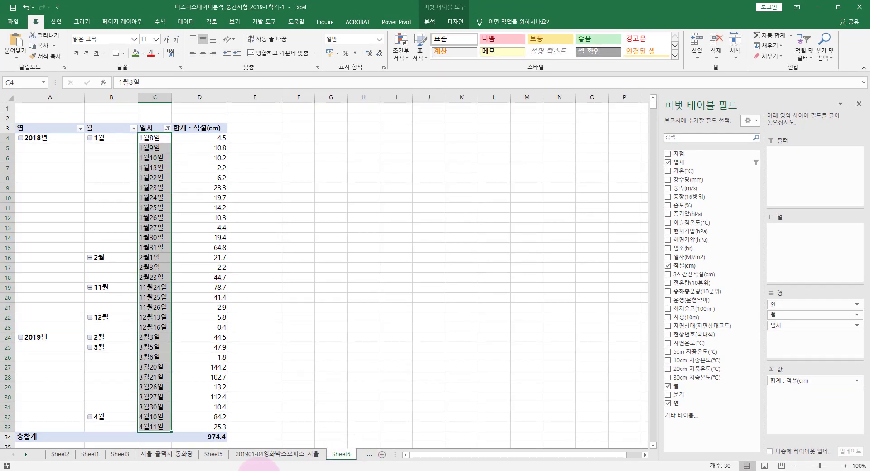
pyautogui.click(257, 470)
pyautogui.click(560, 195)
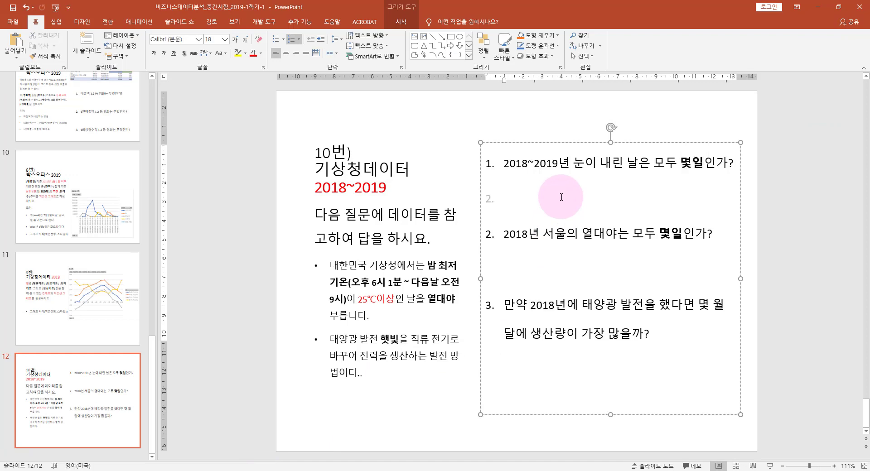
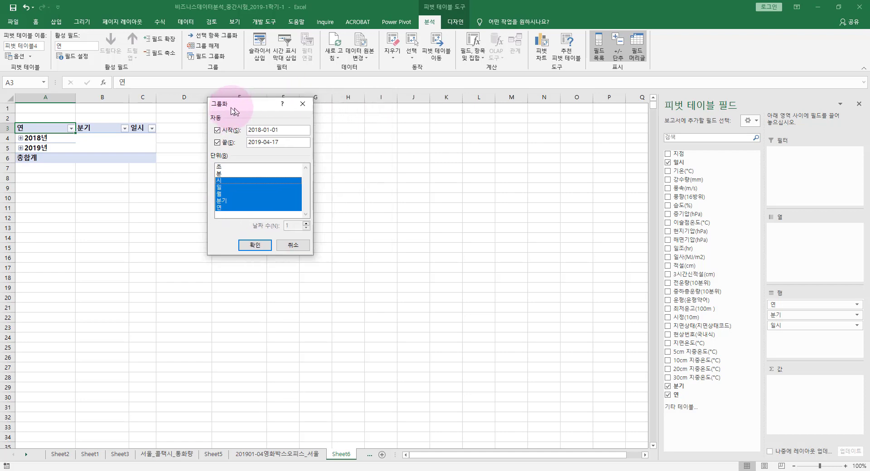
# Group the pivot table's date rows by 시, 일, 월, 분기 and 연, and make 연 a report filter
pyautogui.click(255, 245)
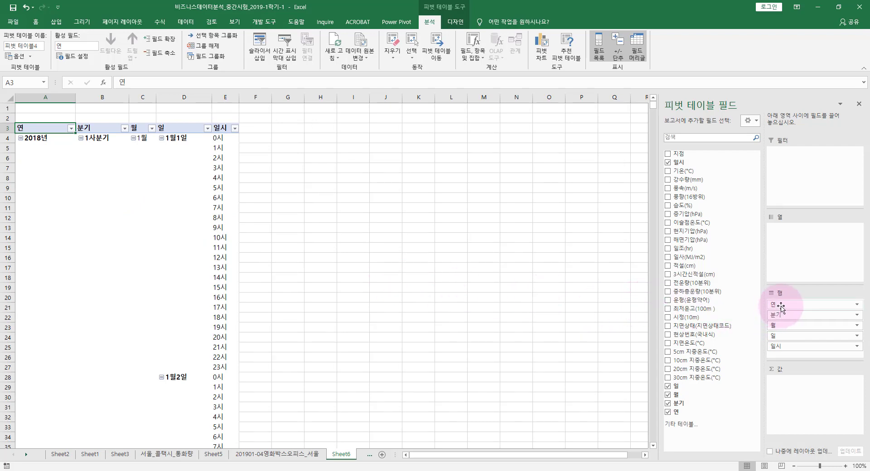
pyautogui.moveTo(790, 304); pyautogui.dragTo(799, 179)
# Set the 연 report filter to 2018년 and widen the 일 column to fit its dates
pyautogui.click(124, 108)
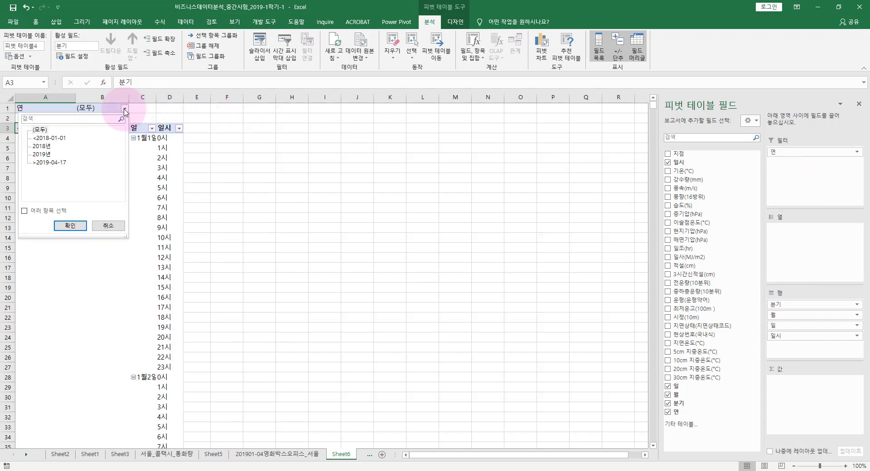
pyautogui.click(42, 145)
pyautogui.click(70, 225)
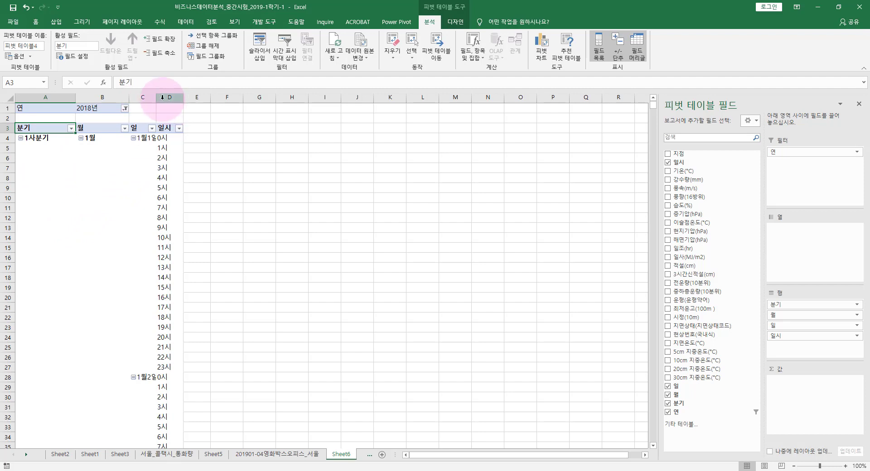
pyautogui.moveTo(156, 97); pyautogui.dragTo(171, 99)
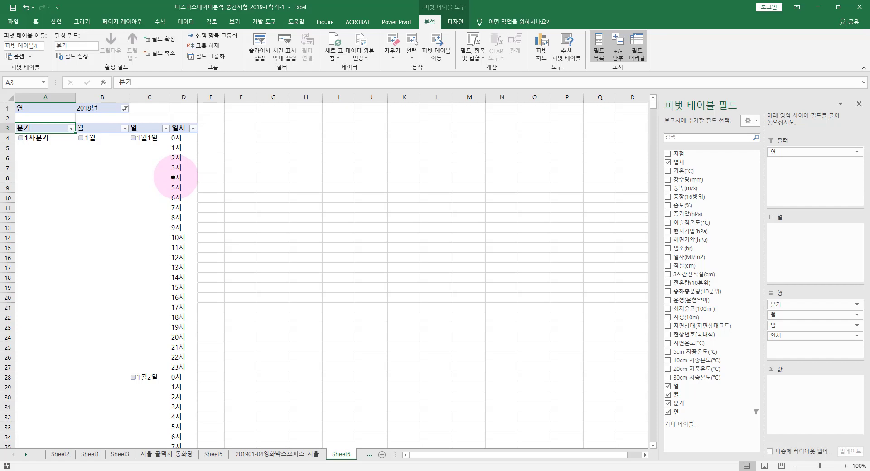
# Make 일시 a report filter, allow multiple items and select only the hours 18시 through 23시
pyautogui.moveTo(788, 337); pyautogui.dragTo(786, 188)
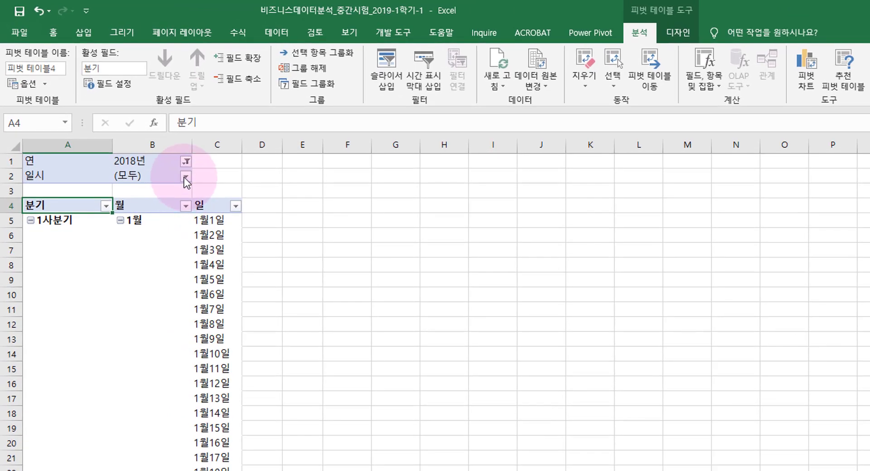
pyautogui.click(128, 121)
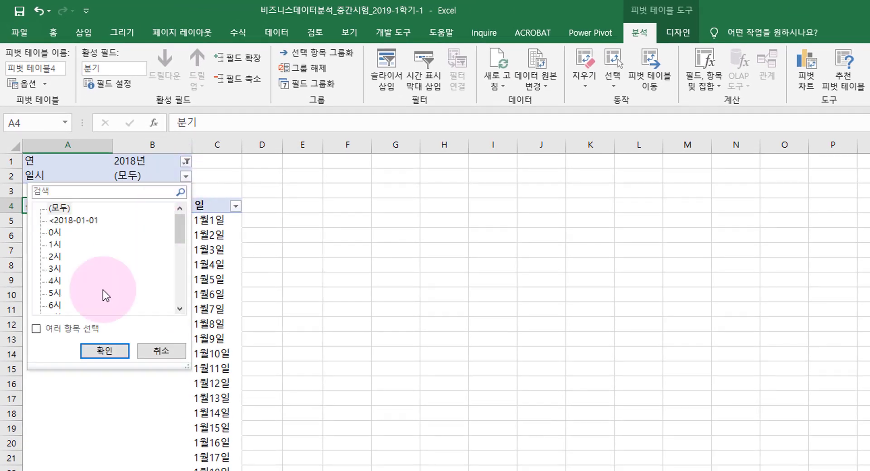
pyautogui.click(84, 329)
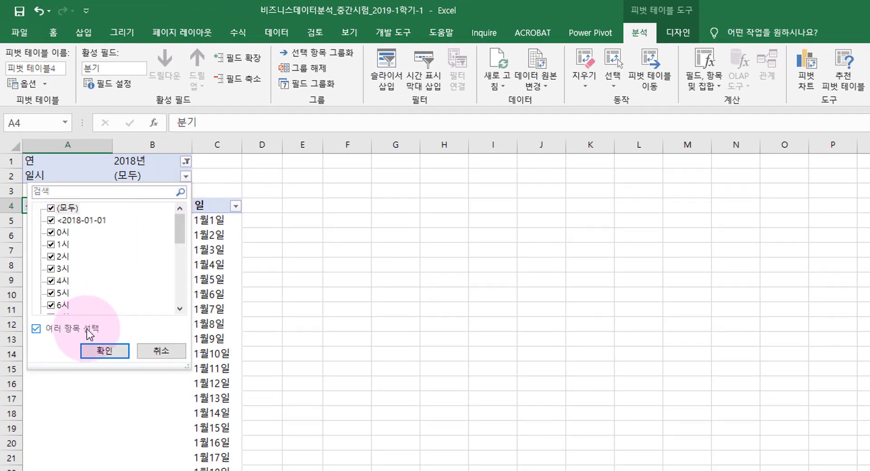
pyautogui.click(51, 208)
pyautogui.moveTo(180, 229); pyautogui.dragTo(181, 322)
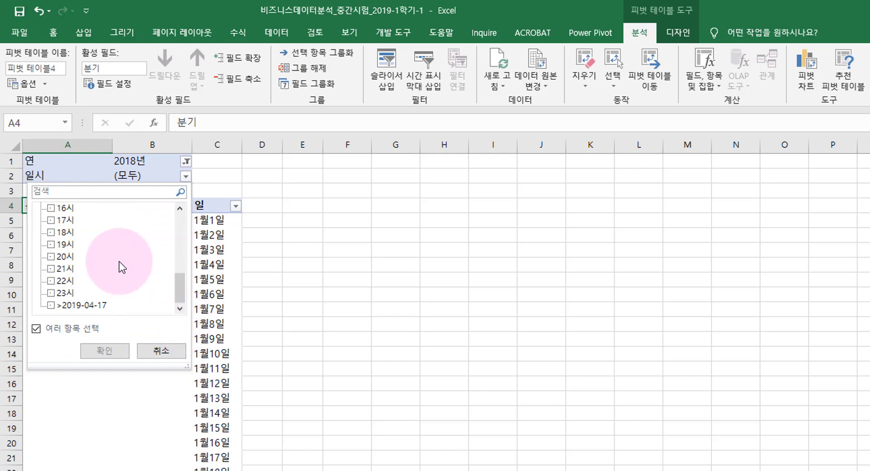
pyautogui.click(59, 232)
pyautogui.click(57, 244)
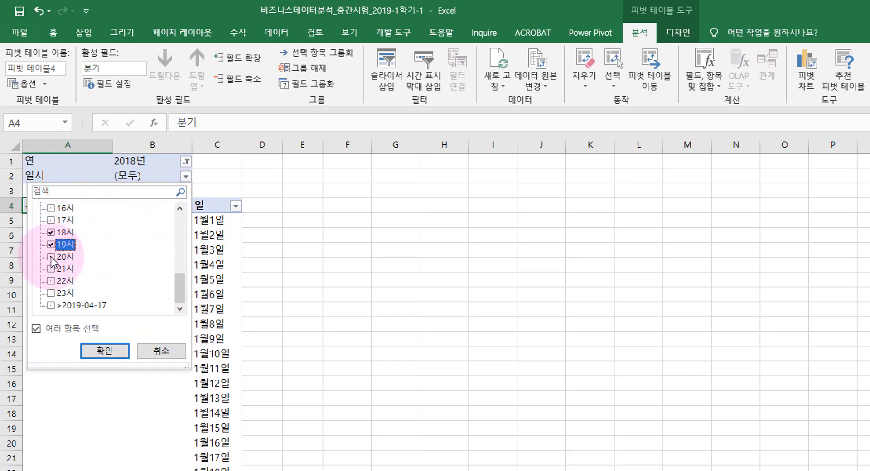
pyautogui.click(55, 256)
pyautogui.click(52, 293)
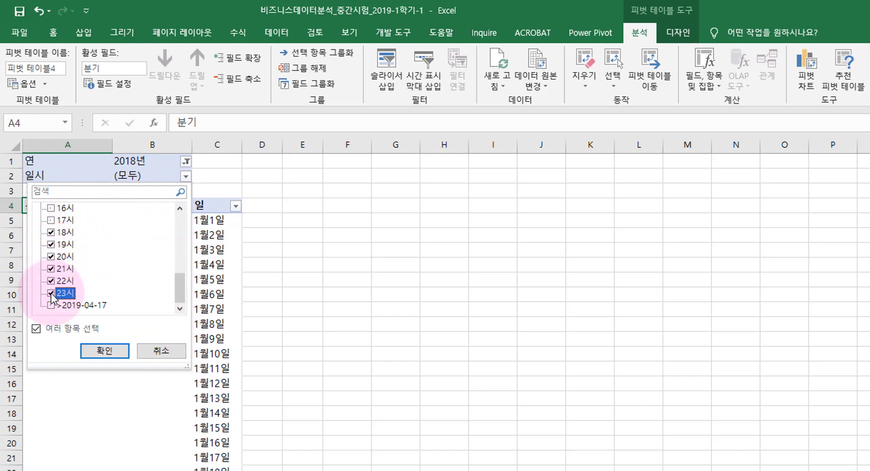
# Add the early-morning hours 0시 through 5시 to the 일시 filter selection and apply it
pyautogui.moveTo(180, 297); pyautogui.dragTo(179, 222)
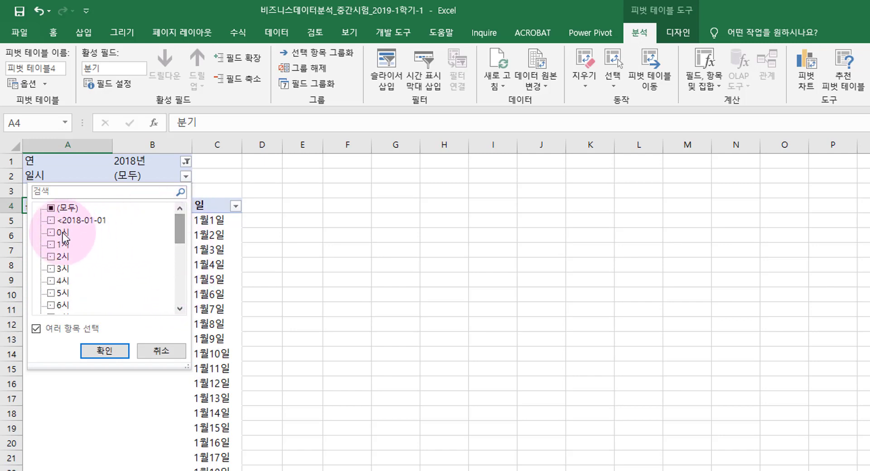
pyautogui.click(52, 257)
pyautogui.click(52, 269)
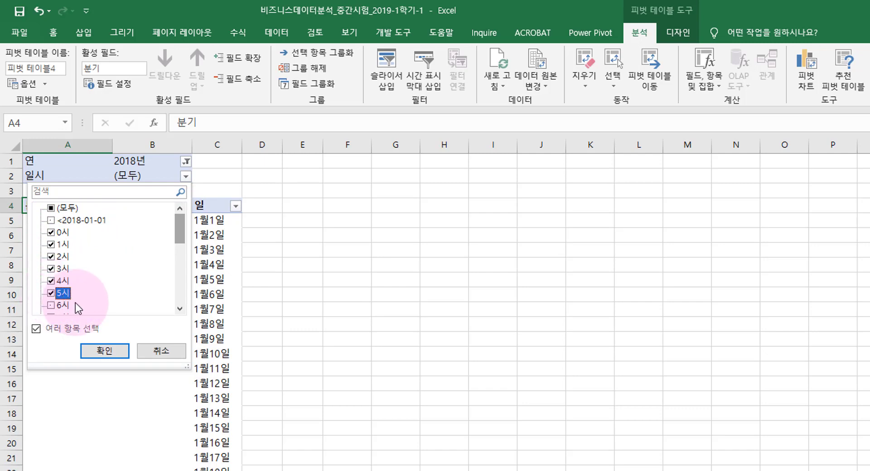
pyautogui.click(104, 351)
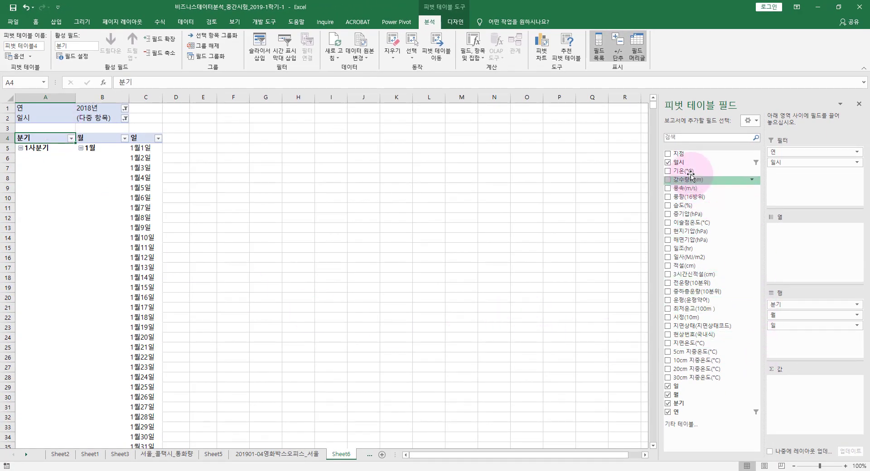
# Add 기온(℃) to the pivot table's values and summarize it by 최소값
pyautogui.moveTo(686, 171); pyautogui.dragTo(790, 400)
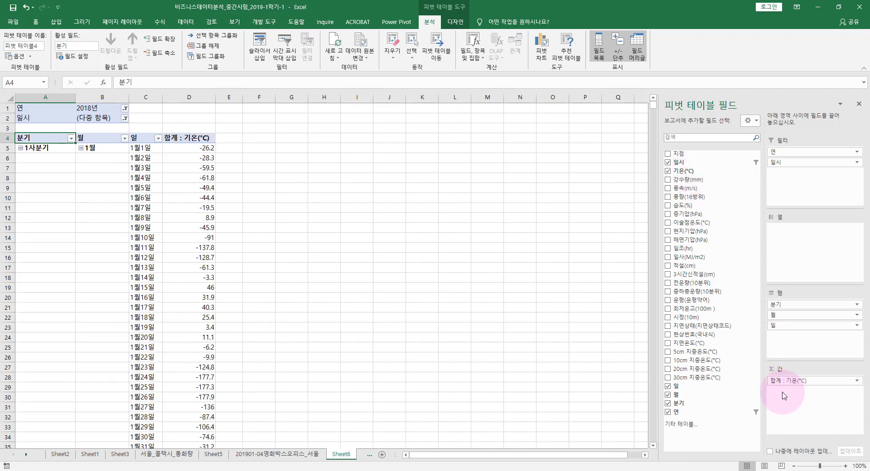
pyautogui.click(149, 148)
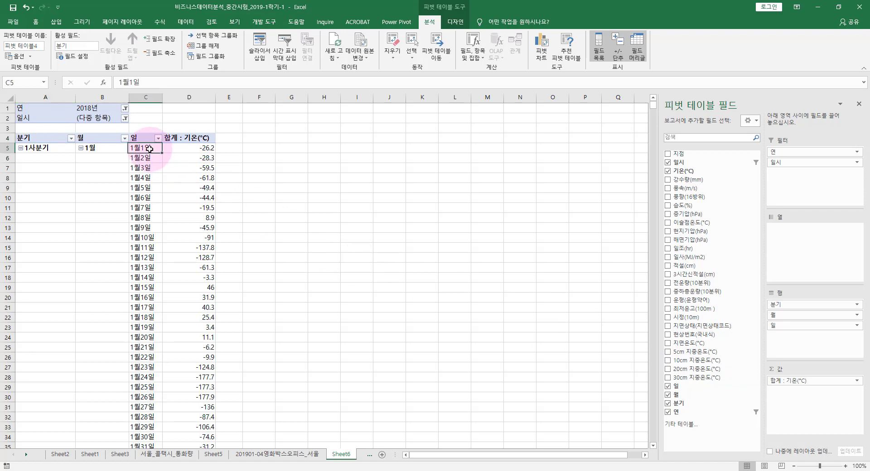
pyautogui.click(195, 148)
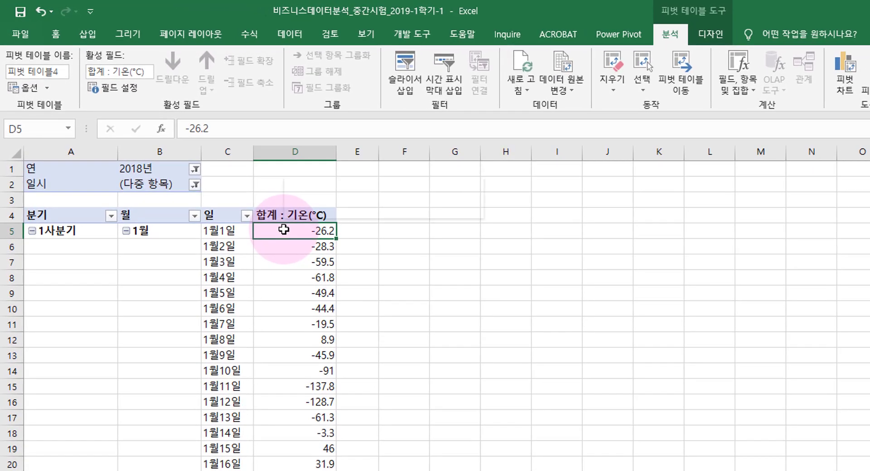
pyautogui.rightClick(183, 147)
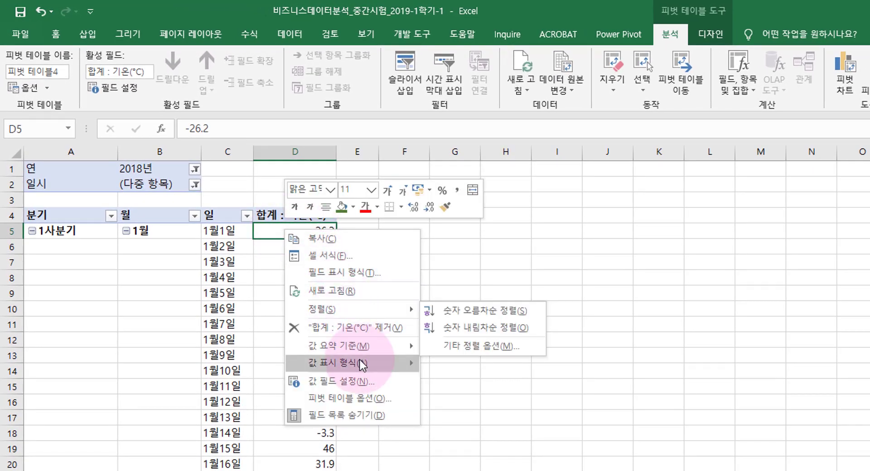
pyautogui.moveTo(361, 364)
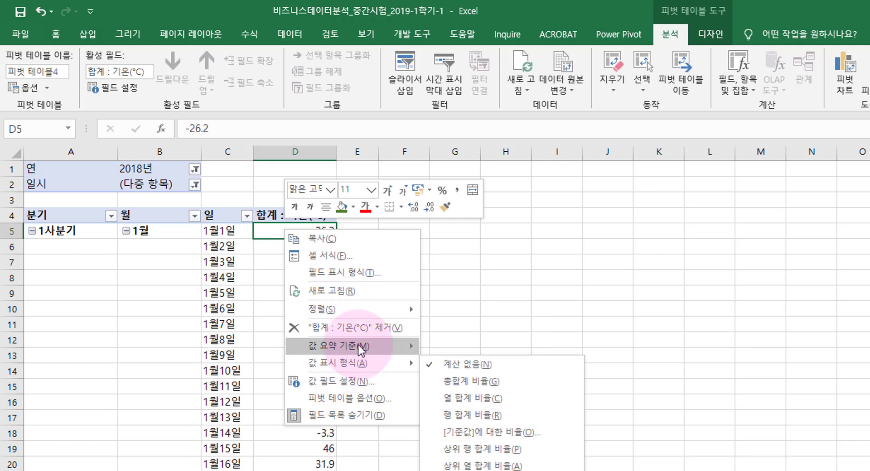
pyautogui.moveTo(353, 346)
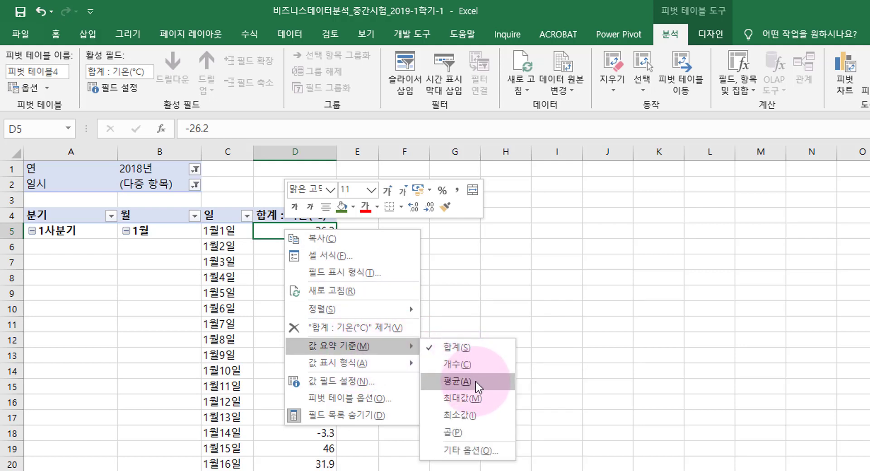
pyautogui.click(483, 415)
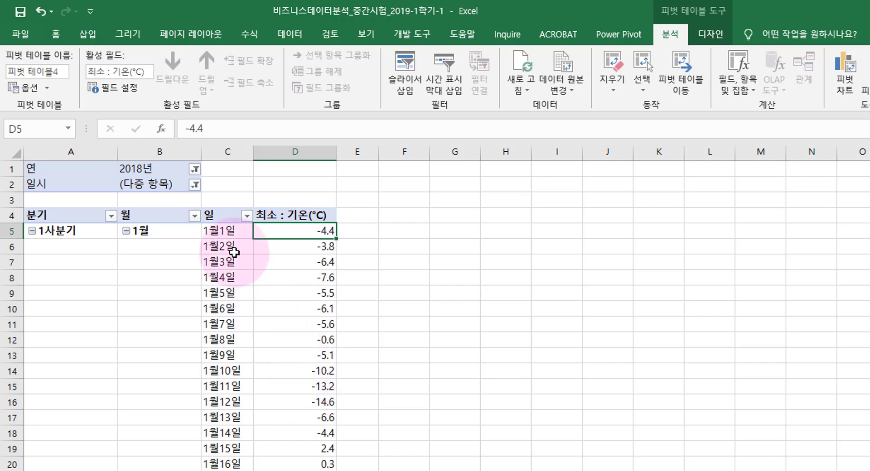
# Apply a value filter to 일 that keeps only days where 최소 : 기온(℃) is >= 25
pyautogui.click(233, 232)
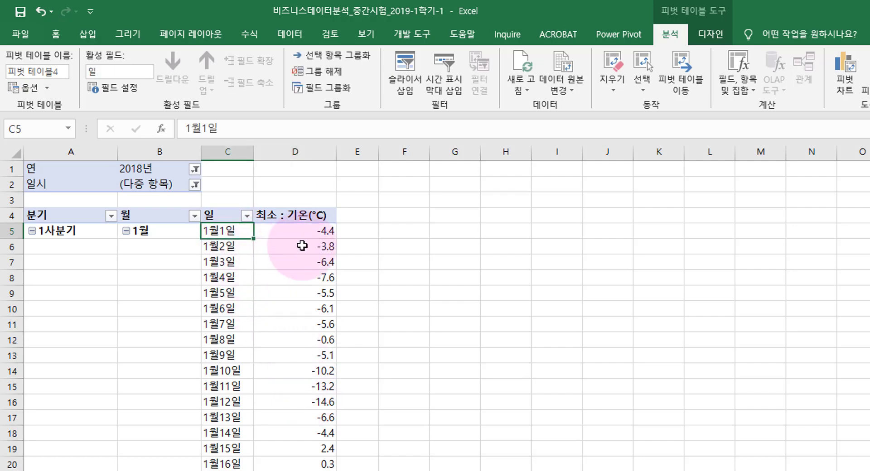
pyautogui.scroll(-3, 318, 362)
pyautogui.scroll(3, 318, 362)
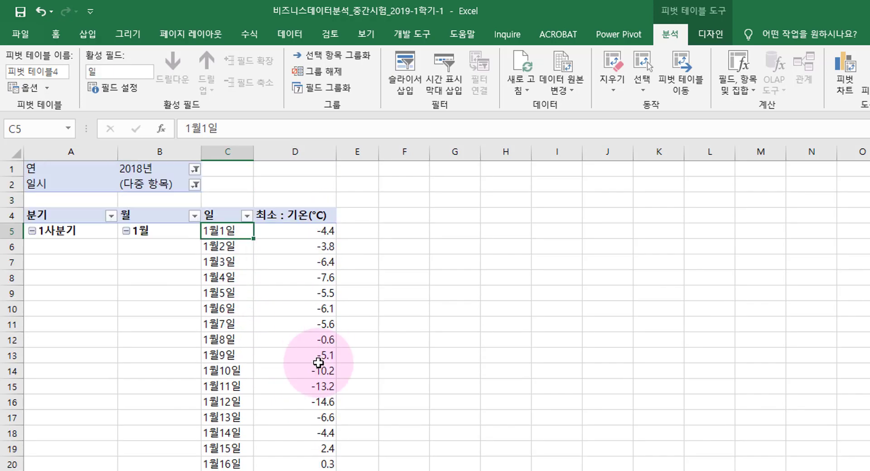
pyautogui.rightClick(232, 231)
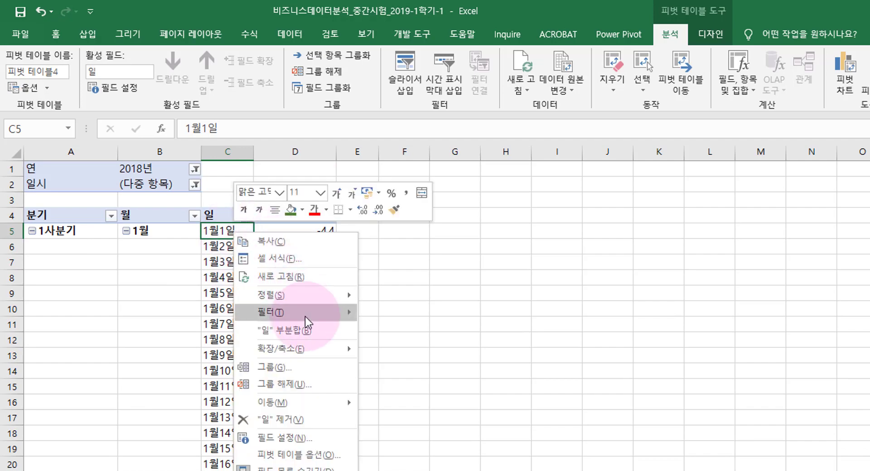
pyautogui.moveTo(345, 312)
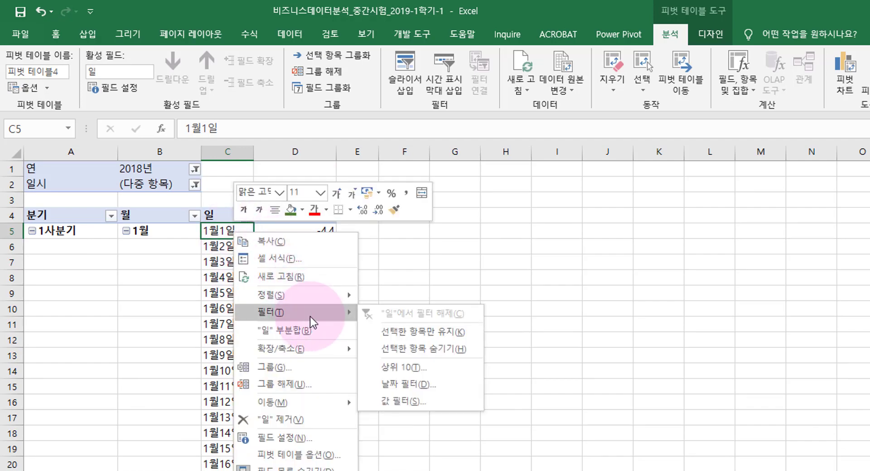
pyautogui.click(425, 401)
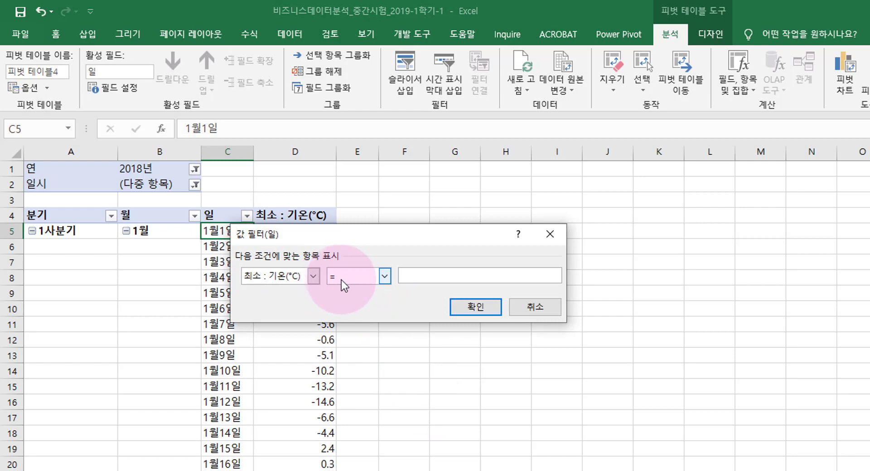
pyautogui.click(385, 276)
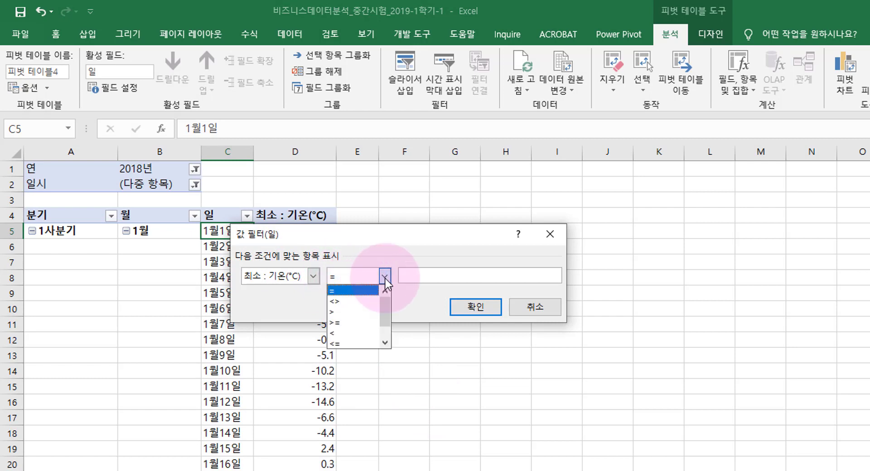
pyautogui.click(361, 322)
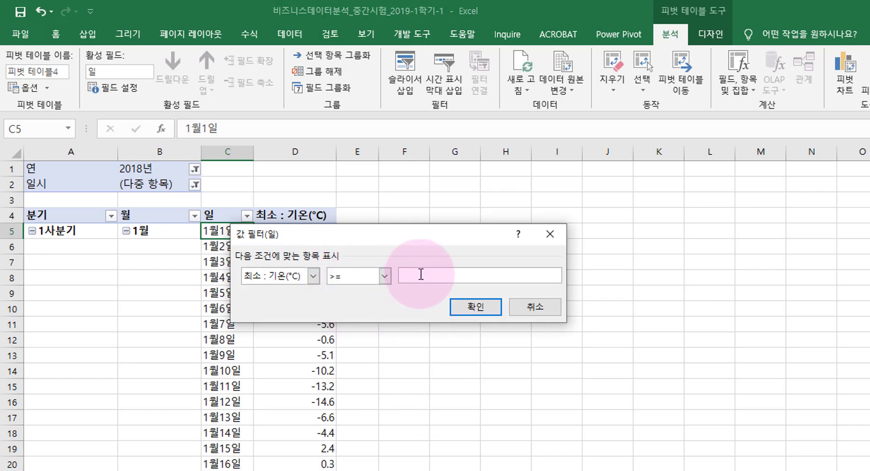
pyautogui.click(420, 274)
pyautogui.write('25')
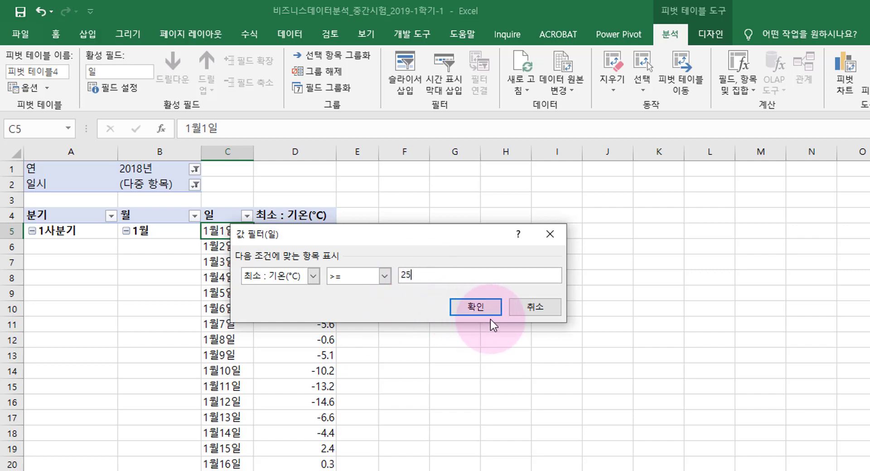
pyautogui.click(478, 308)
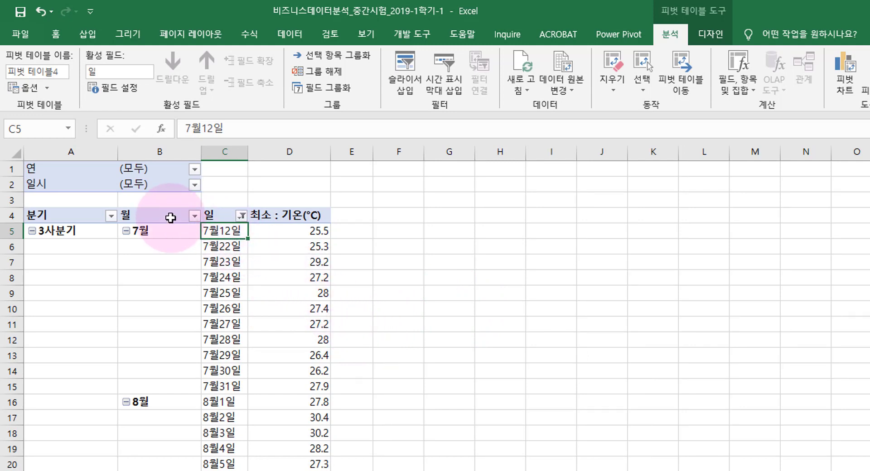
# Restrict the 연 report filter to 2018년 again, using multiple item selection
pyautogui.click(195, 170)
pyautogui.click(71, 329)
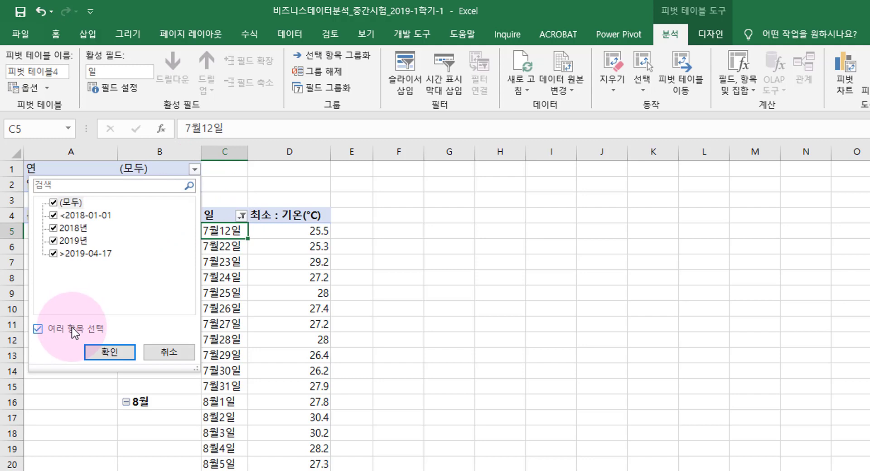
pyautogui.click(53, 202)
pyautogui.click(53, 228)
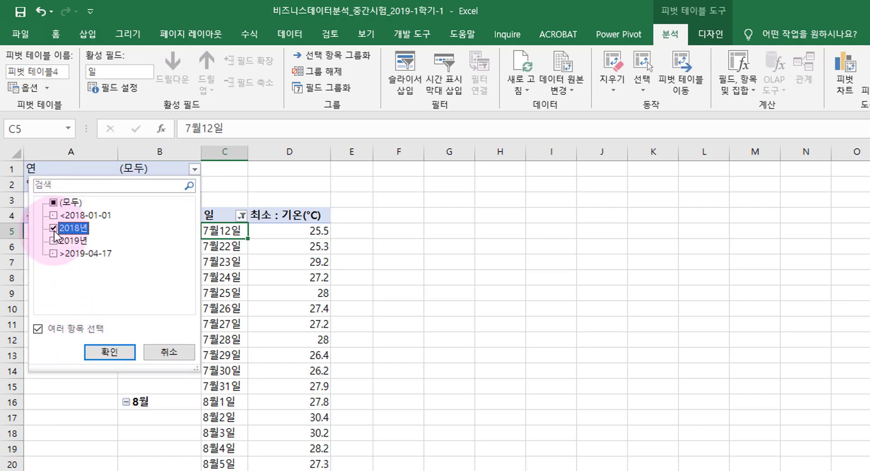
pyautogui.click(100, 353)
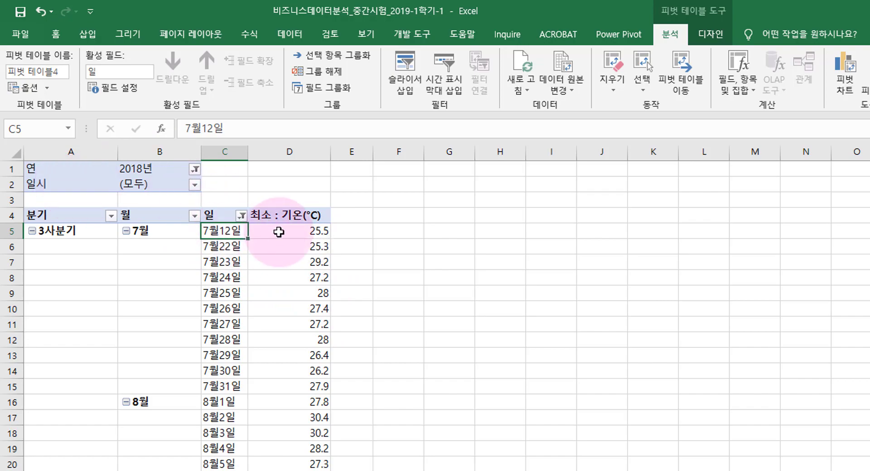
# Count the filtered tropical-night days from their 최소 : 기온(℃) values and their dates
pyautogui.moveTo(278, 231); pyautogui.dragTo(285, 470)
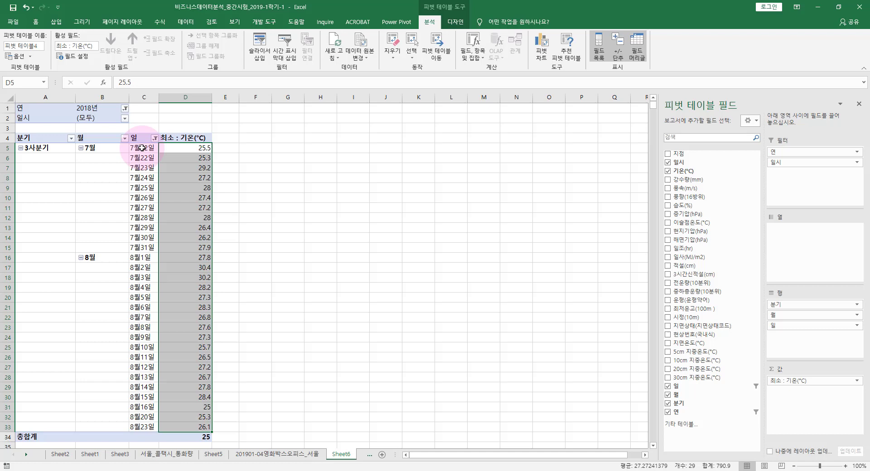
pyautogui.moveTo(212, 231); pyautogui.dragTo(218, 364)
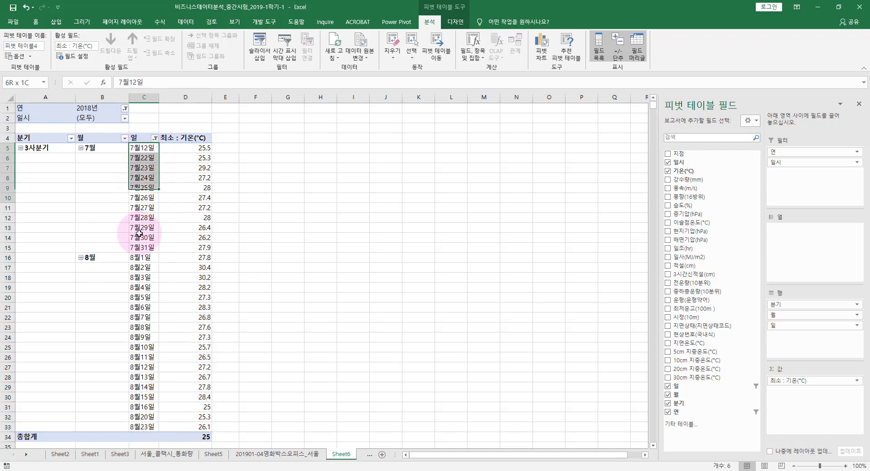
pyautogui.moveTo(140, 233); pyautogui.dragTo(135, 425)
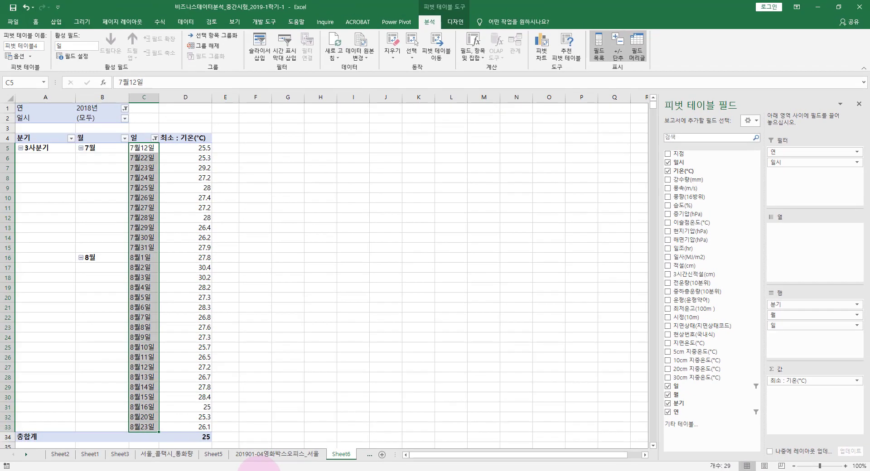
# Switch to the 10번 slide in PowerPoint and enter 29일 as an indented answer under the 2018년 서울 열대야 question
pyautogui.click(258, 470)
pyautogui.click(575, 264)
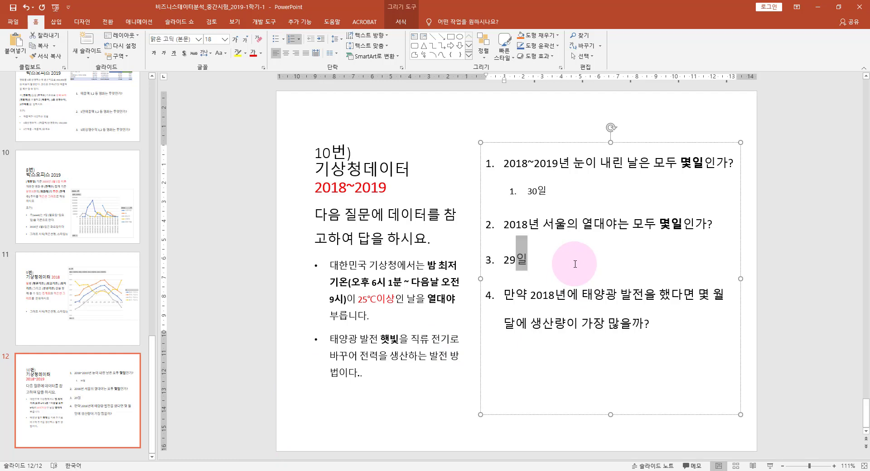
pyautogui.click(320, 41)
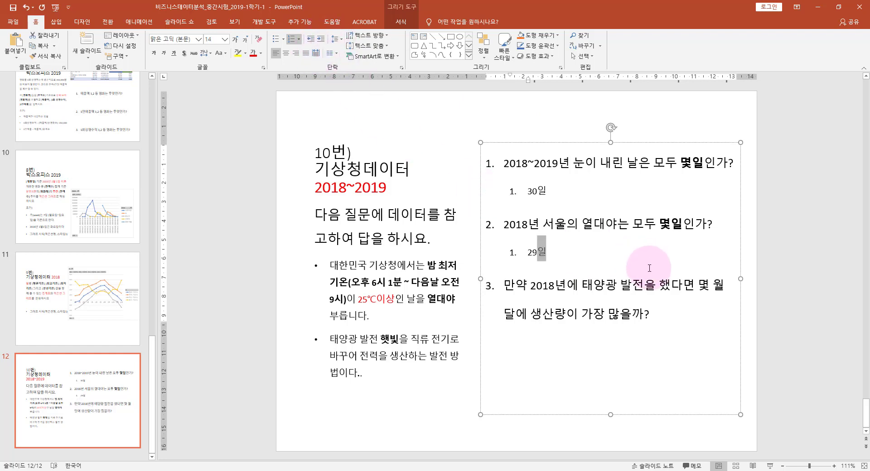
# Examine question 3 on the slide, about the 2018 month with the highest solar power output
pyautogui.click(554, 313)
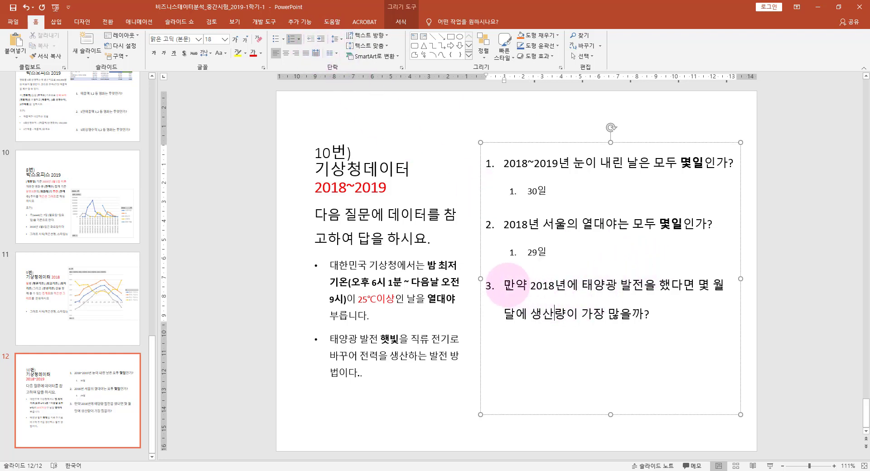
pyautogui.moveTo(521, 287); pyautogui.dragTo(652, 288)
pyautogui.click(585, 299)
pyautogui.click(689, 300)
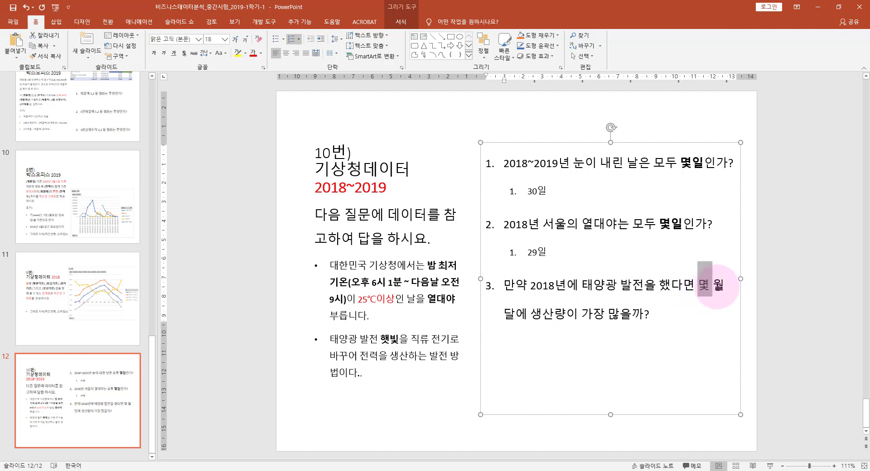
# Reread question 3 and the slide's note about 햇빛 being converted into electricity in solar power generation
pyautogui.click(503, 314)
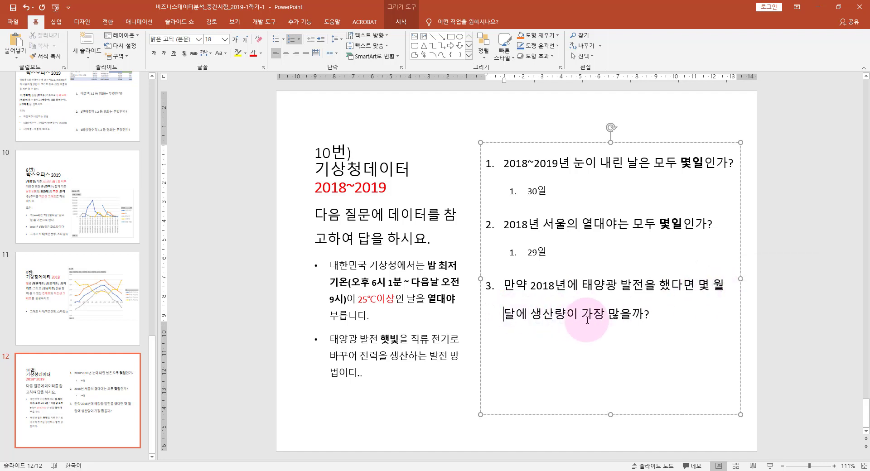
pyautogui.keyDown('shift'); pyautogui.click(651, 323); pyautogui.keyUp('shift')
pyautogui.click(665, 363)
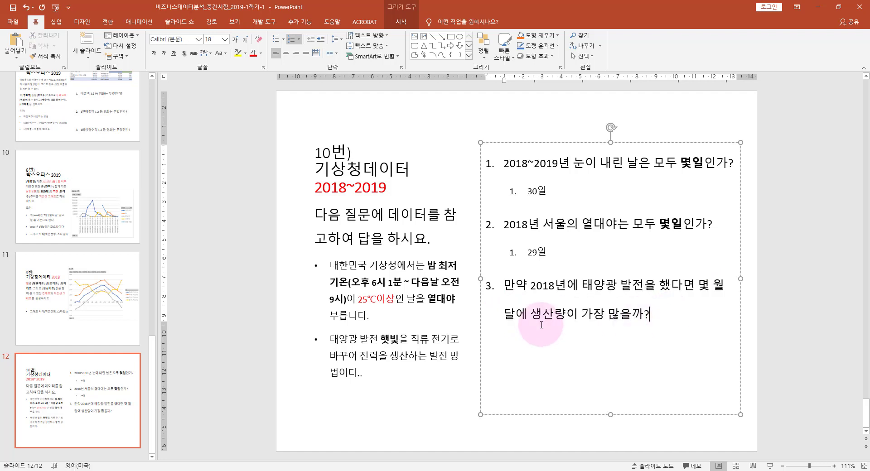
pyautogui.click(380, 340)
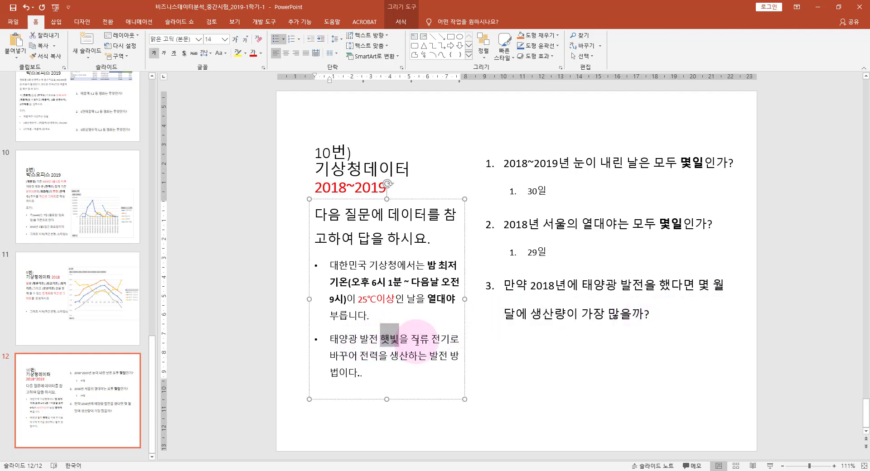
pyautogui.moveTo(417, 341); pyautogui.dragTo(440, 341)
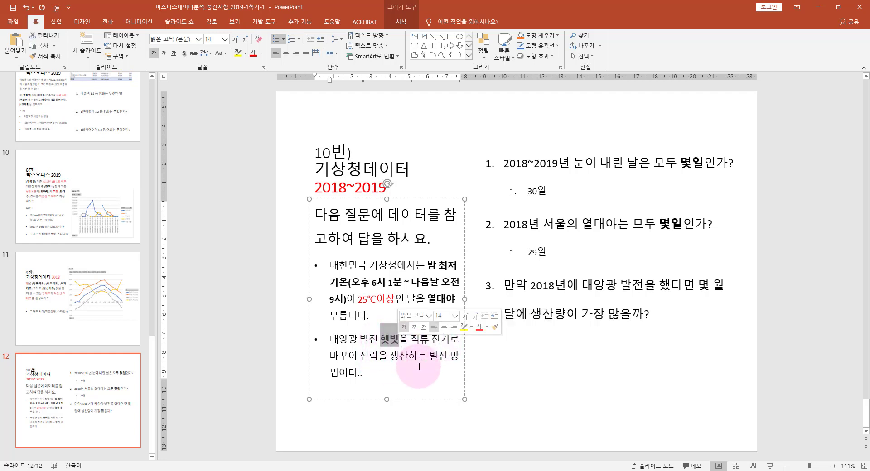
pyautogui.click(553, 339)
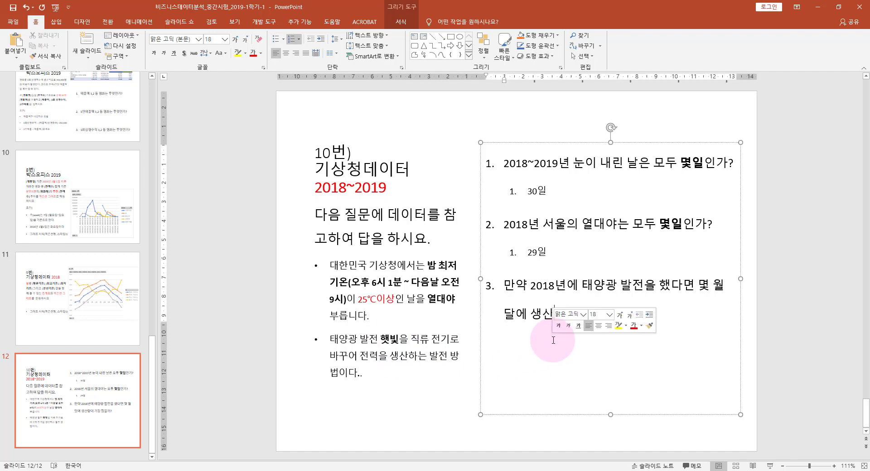
# Switch back to the weather pivot table on Sheet6 in Excel
pyautogui.click(282, 470)
pyautogui.click(175, 291)
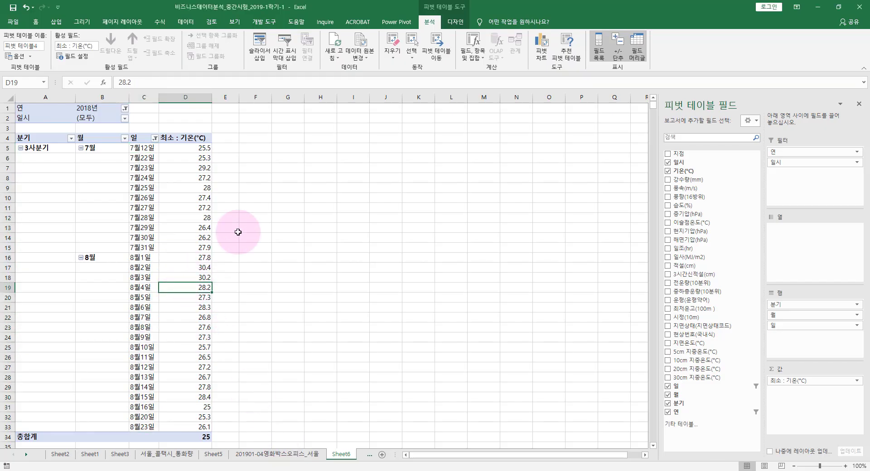
pyautogui.click(392, 50)
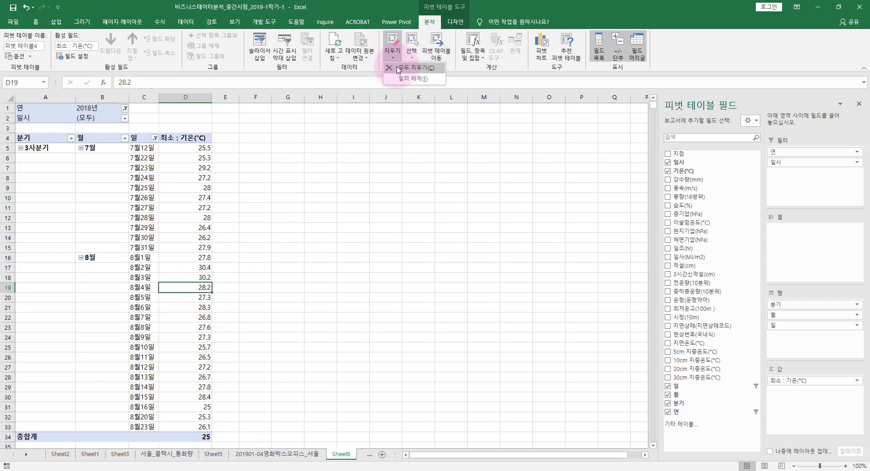
pyautogui.click(397, 68)
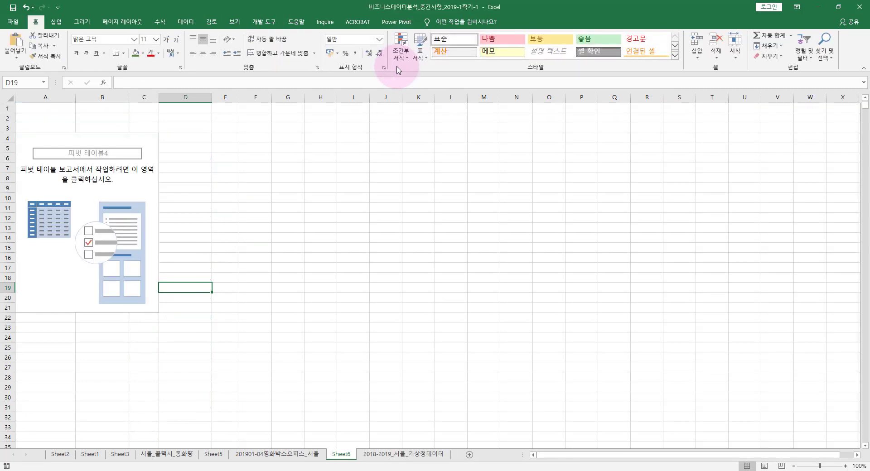
pyautogui.hotkey('ctrl', 'z')
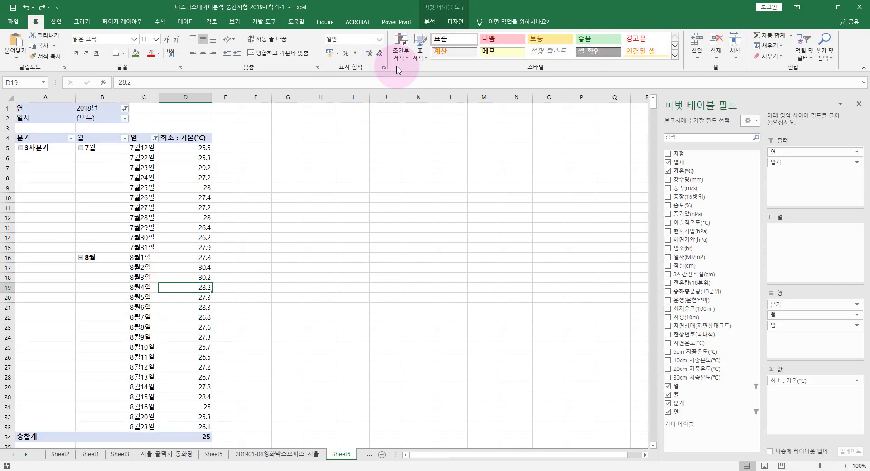
# Remove 일시 from the report filters and clear the filter on the 일 row field
pyautogui.click(127, 120)
pyautogui.moveTo(772, 162); pyautogui.dragTo(723, 190)
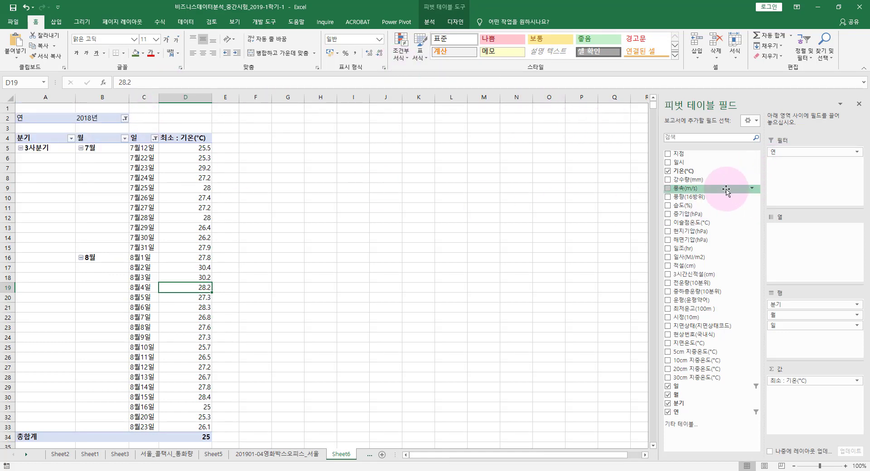
pyautogui.click(152, 140)
pyautogui.click(107, 183)
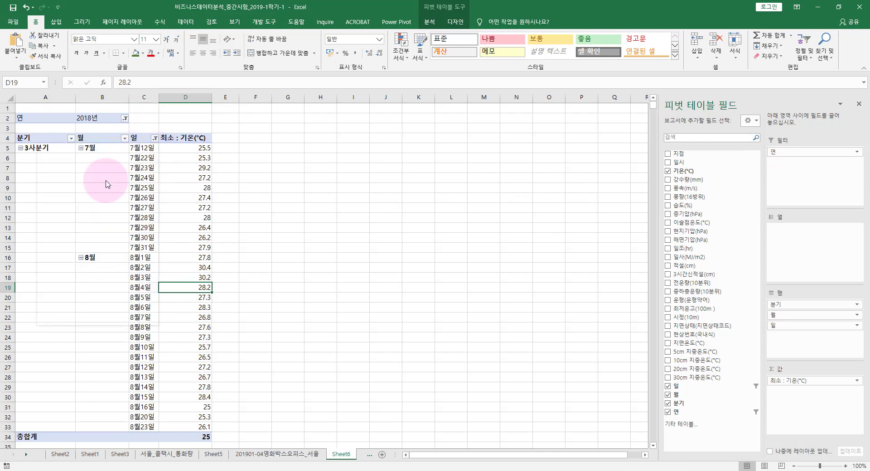
pyautogui.click(150, 163)
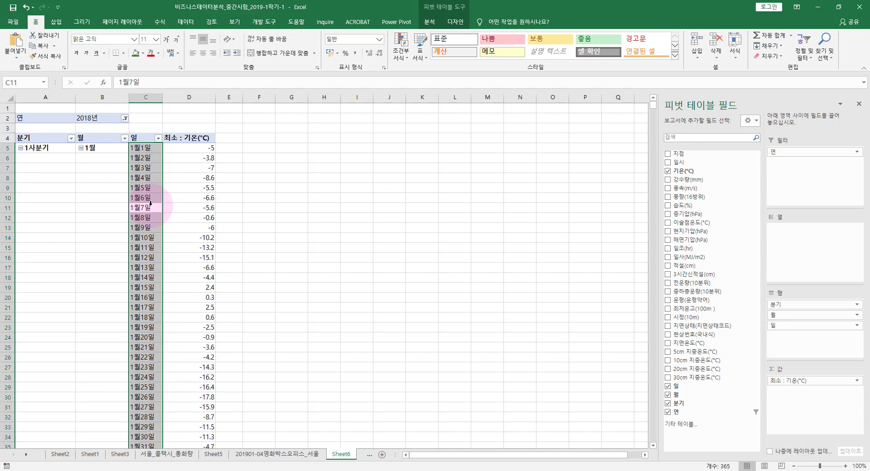
# Replace the 최소 : 기온(℃) values in the pivot table with the sums of 일조(hr) and 일사(MJ/m2)
pyautogui.moveTo(788, 381); pyautogui.dragTo(583, 382)
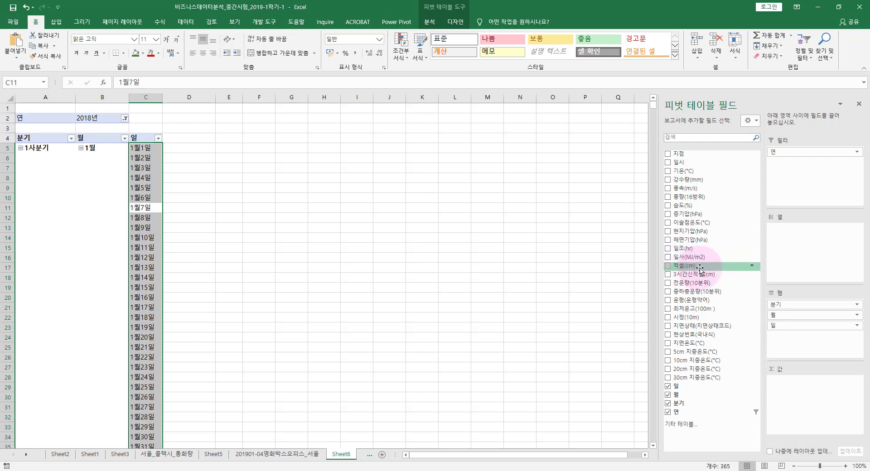
pyautogui.moveTo(692, 248); pyautogui.dragTo(789, 389)
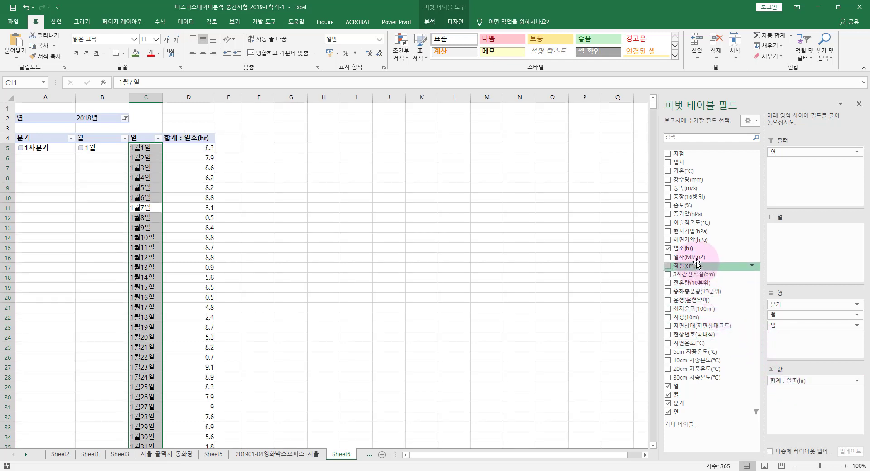
pyautogui.moveTo(696, 261); pyautogui.dragTo(786, 403)
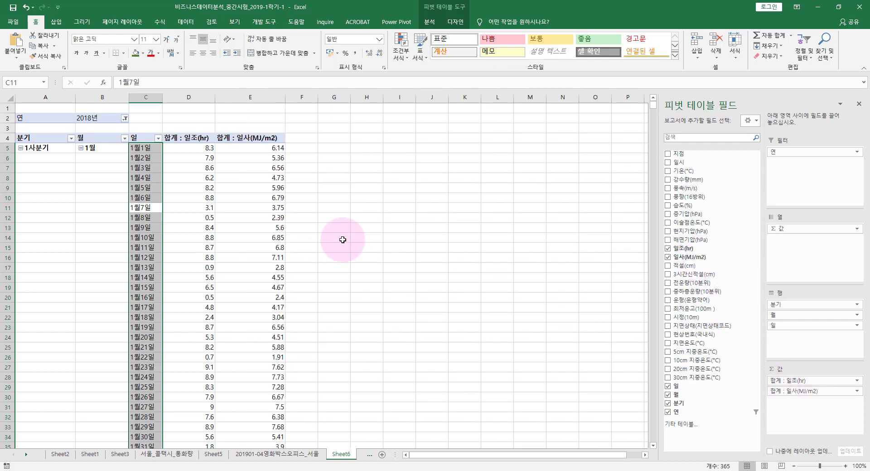
# Examine the daily 일조(hr) and 일사(MJ/m2) sums side by side for January and February 2018
pyautogui.moveTo(251, 148)
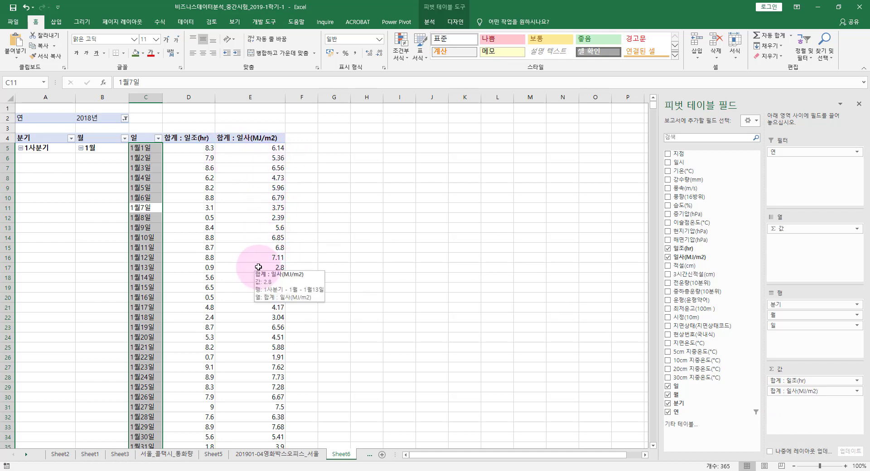
pyautogui.click(253, 201)
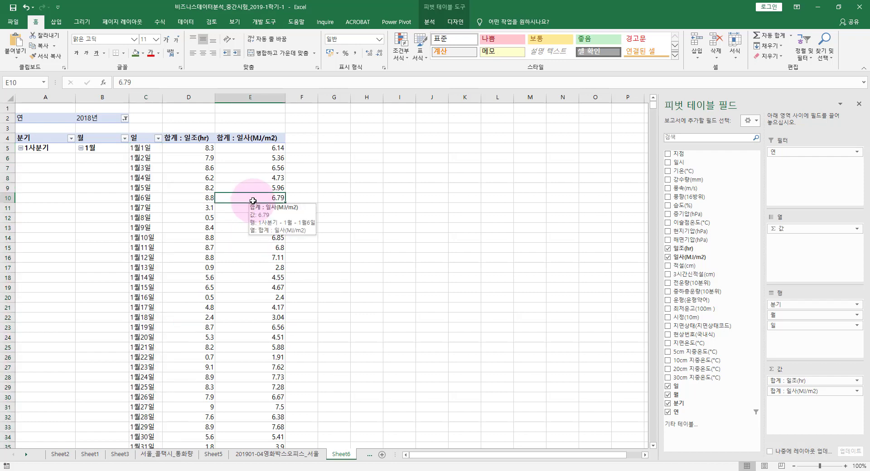
pyautogui.click(209, 150)
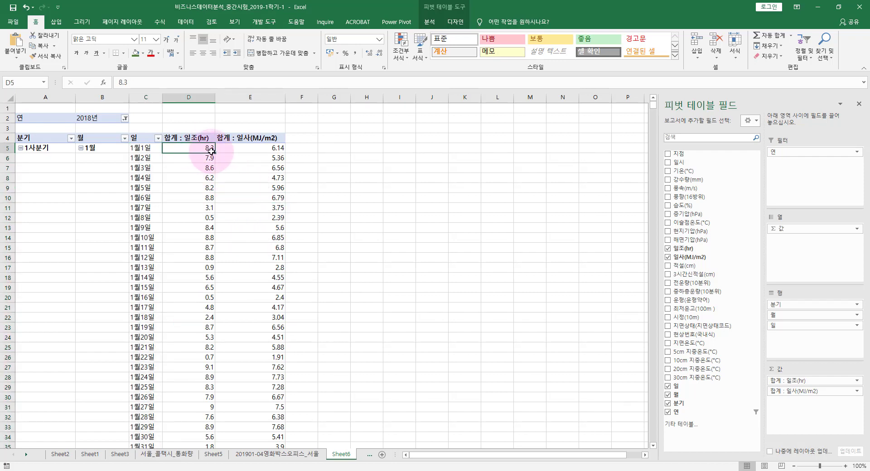
pyautogui.click(226, 152)
pyautogui.scroll(-3, 237, 236)
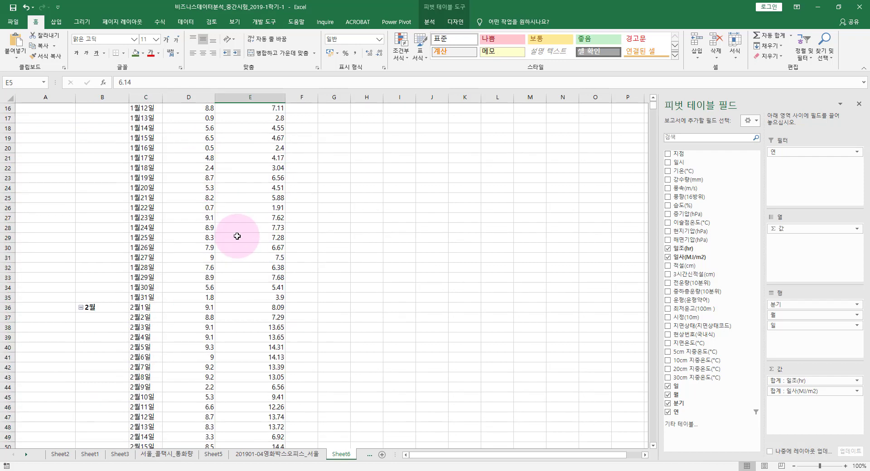
pyautogui.scroll(2, 237, 236)
pyautogui.scroll(1, 237, 236)
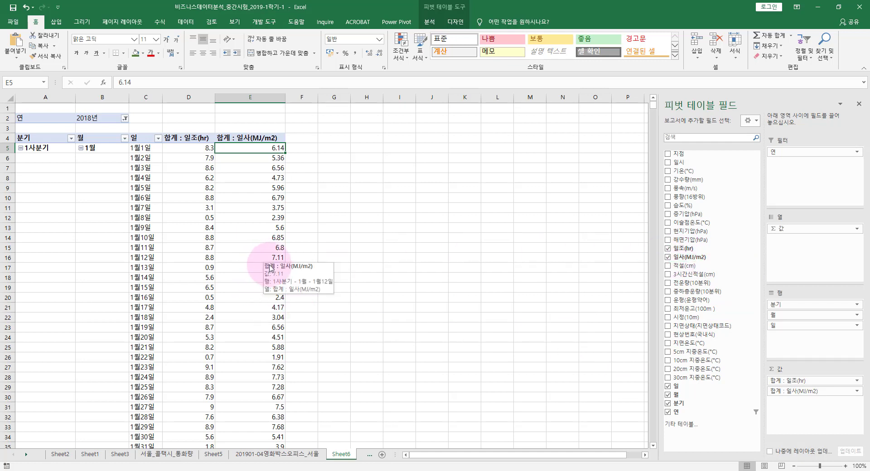
pyautogui.click(196, 166)
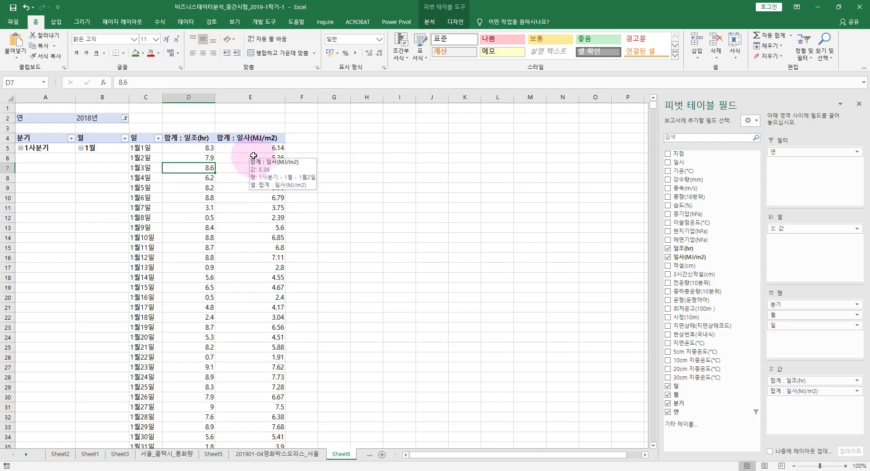
pyautogui.click(253, 157)
pyautogui.moveTo(198, 257)
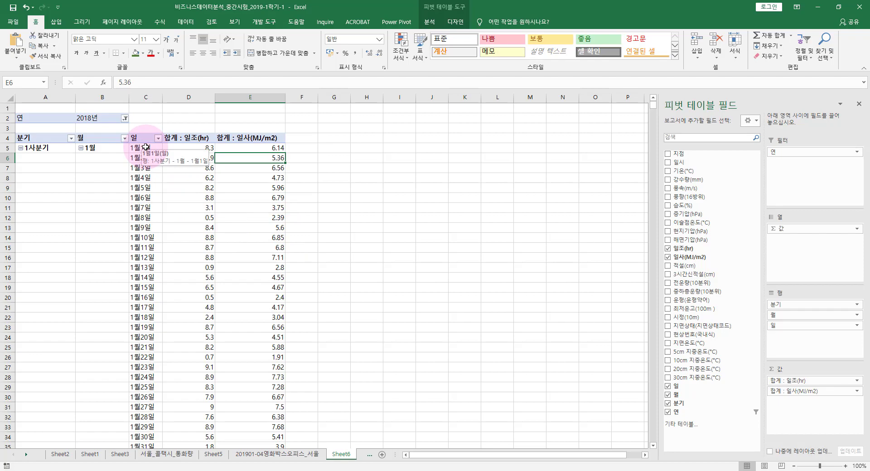
# Remove the 일 field from the pivot rows to total sunshine and solar radiation by month
pyautogui.moveTo(786, 325); pyautogui.dragTo(735, 345)
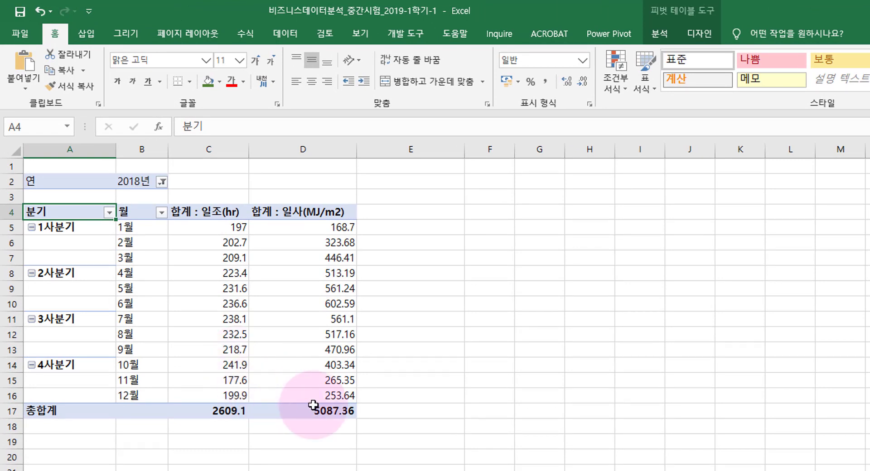
pyautogui.moveTo(206, 228); pyautogui.dragTo(202, 388)
pyautogui.click(203, 388)
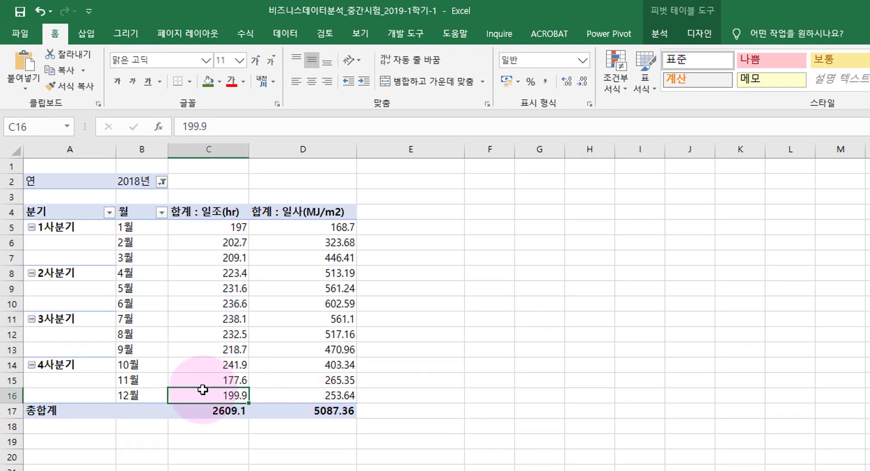
# Highlight the top 1 item among the monthly 합계 : 일조(hr) values with light red fill and dark red text using conditional formatting
pyautogui.moveTo(215, 227); pyautogui.dragTo(217, 395)
pyautogui.rightClick(207, 288)
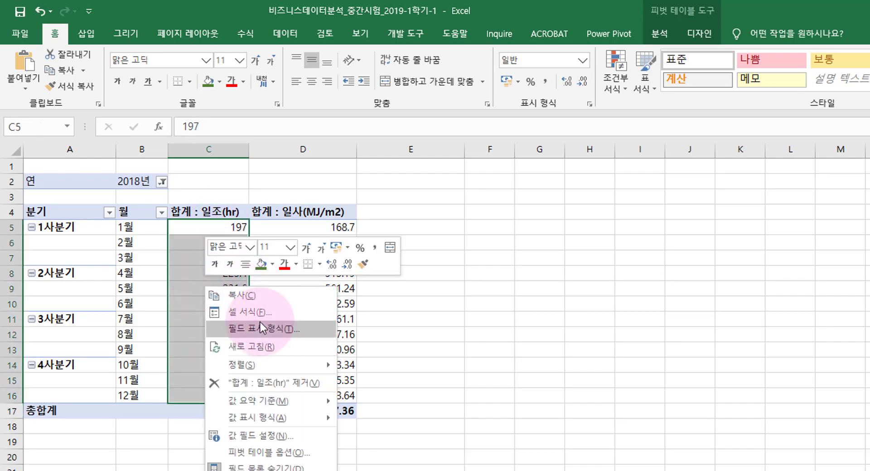
pyautogui.press('Escape')
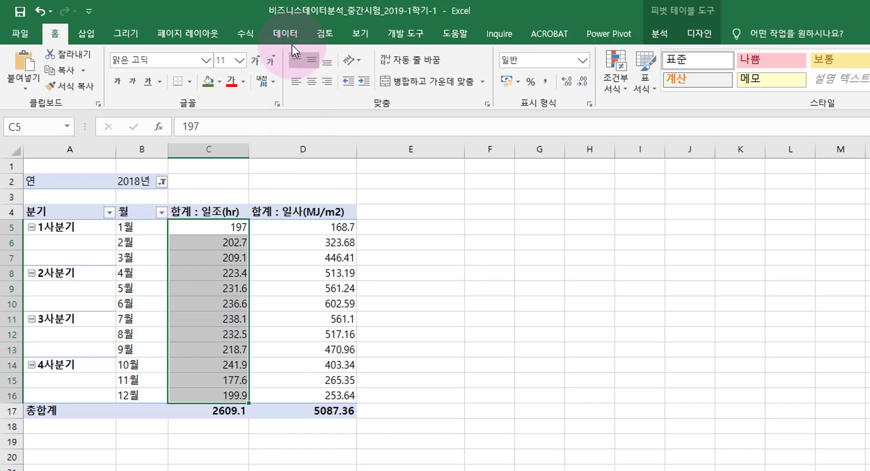
pyautogui.click(84, 33)
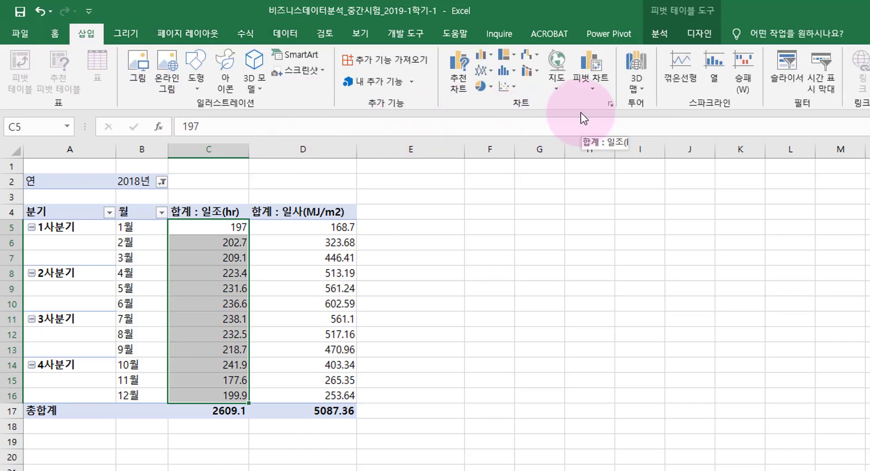
pyautogui.click(54, 34)
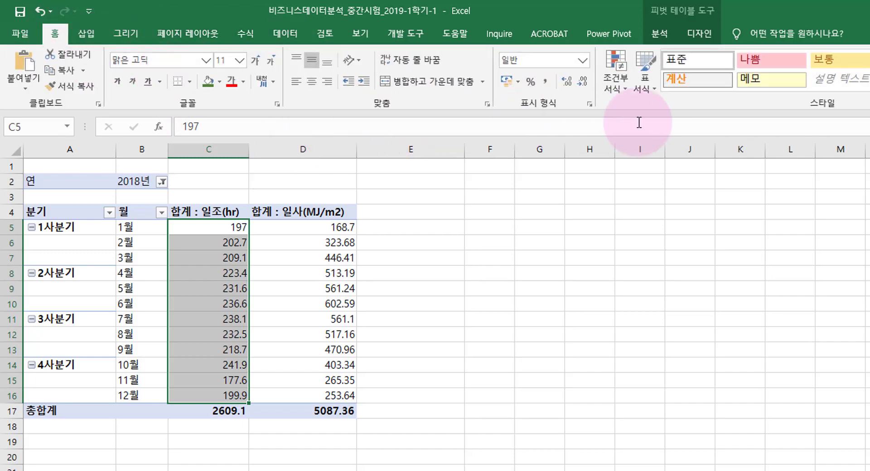
pyautogui.click(614, 88)
pyautogui.click(724, 150)
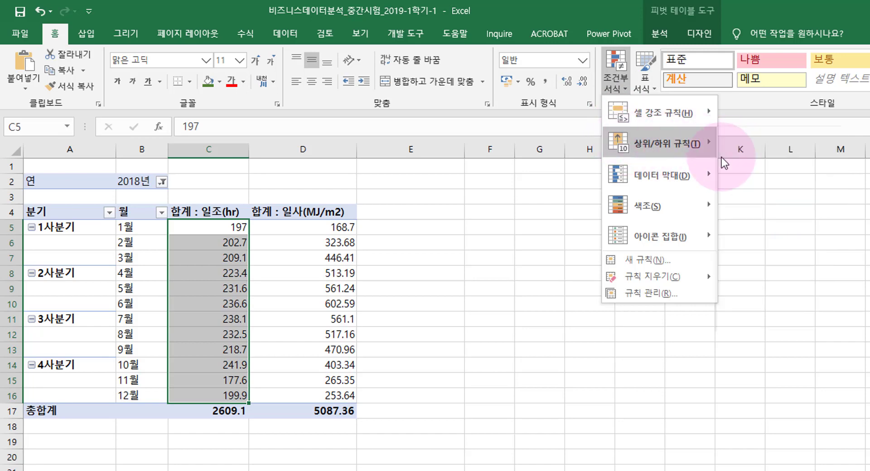
pyautogui.click(282, 286)
pyautogui.click(282, 286)
pyautogui.click(284, 289)
pyautogui.click(284, 289)
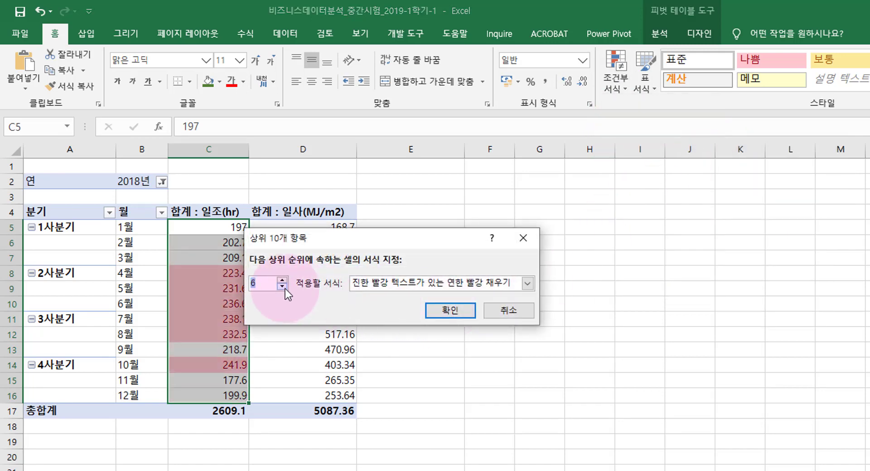
pyautogui.click(284, 289)
pyautogui.click(284, 289)
pyautogui.click(285, 289)
pyautogui.click(285, 289)
pyautogui.click(284, 289)
pyautogui.click(446, 311)
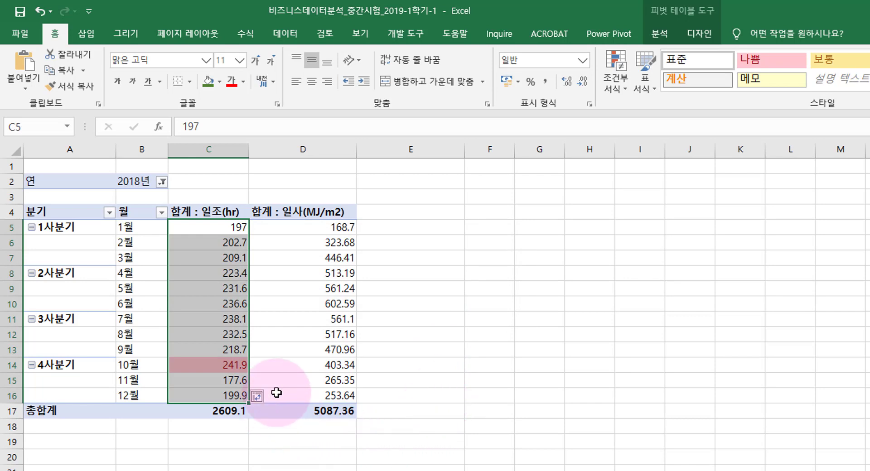
pyautogui.click(195, 365)
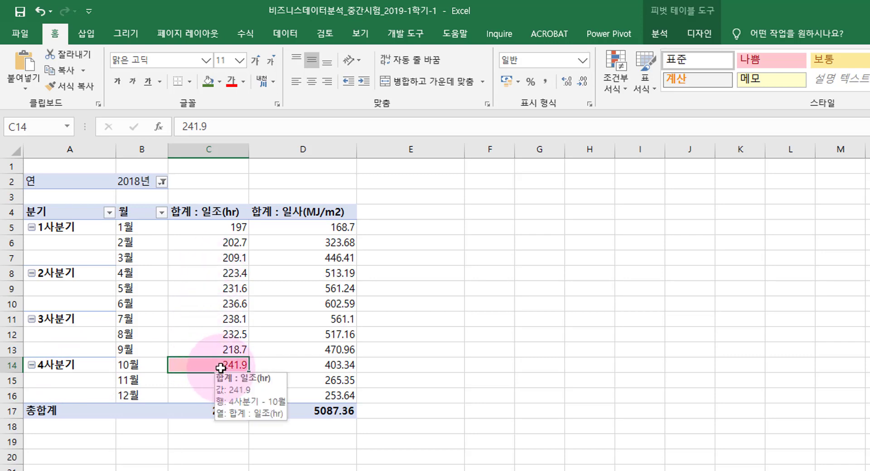
# Format the monthly 합계 : 일사(MJ/m2) values to show no decimal places
pyautogui.moveTo(338, 227); pyautogui.dragTo(310, 393)
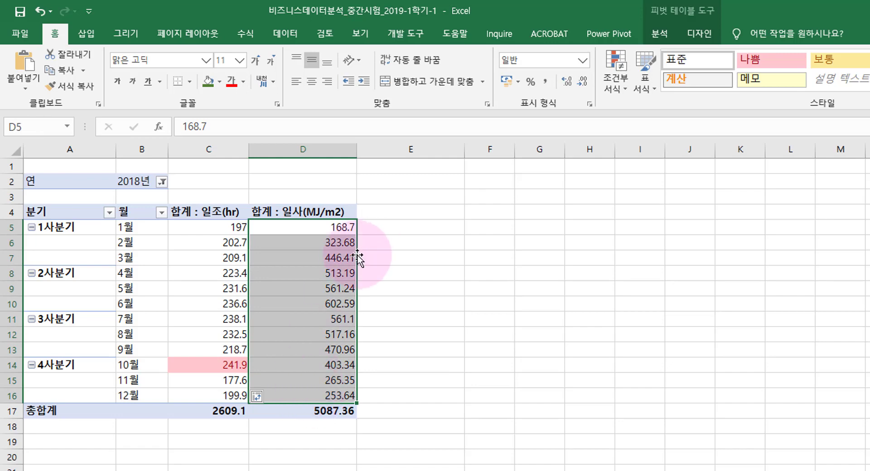
pyautogui.rightClick(324, 234)
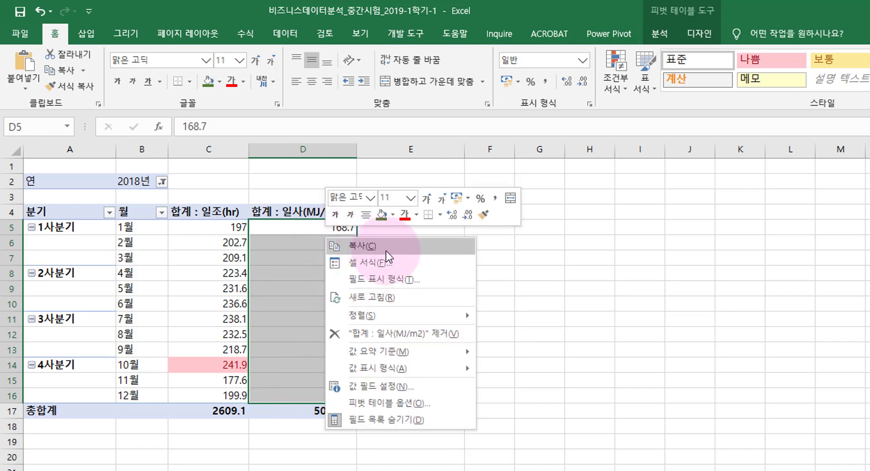
pyautogui.click(469, 215)
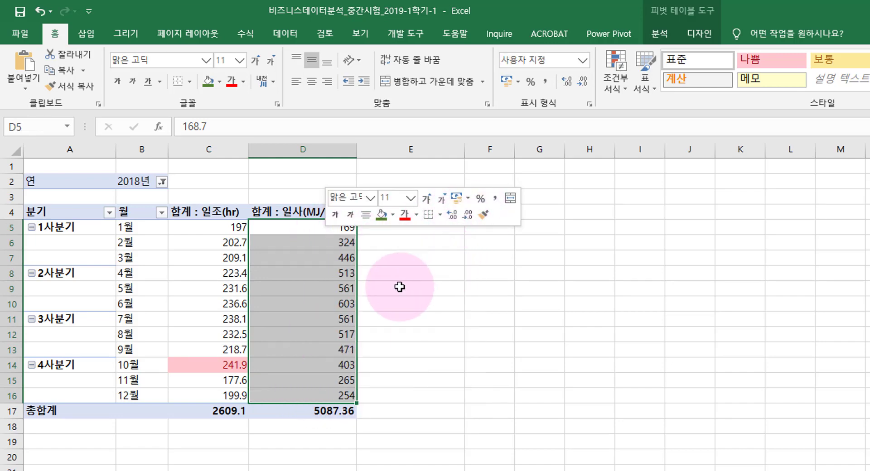
# Show the monthly 합계 : 일사(MJ/m2) values with one decimal place and conditionally format their top 1 item with light red fill and dark red text
pyautogui.click(450, 214)
pyautogui.click(353, 288)
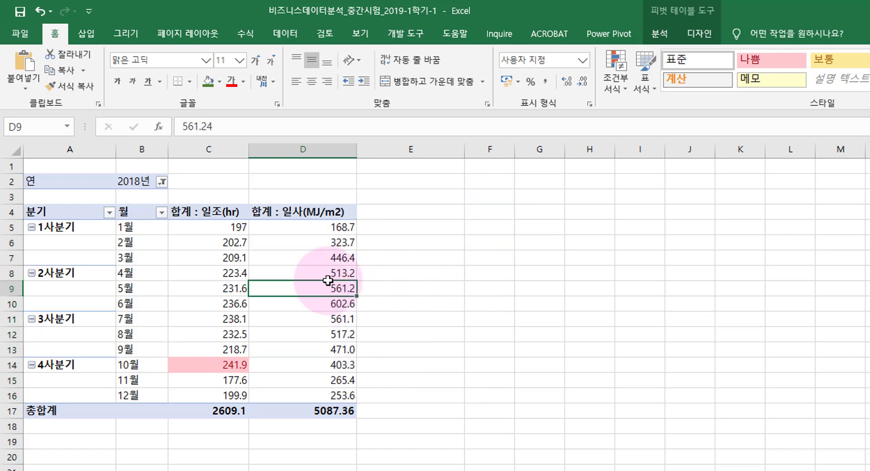
pyautogui.click(348, 227)
pyautogui.moveTo(333, 255); pyautogui.dragTo(334, 386)
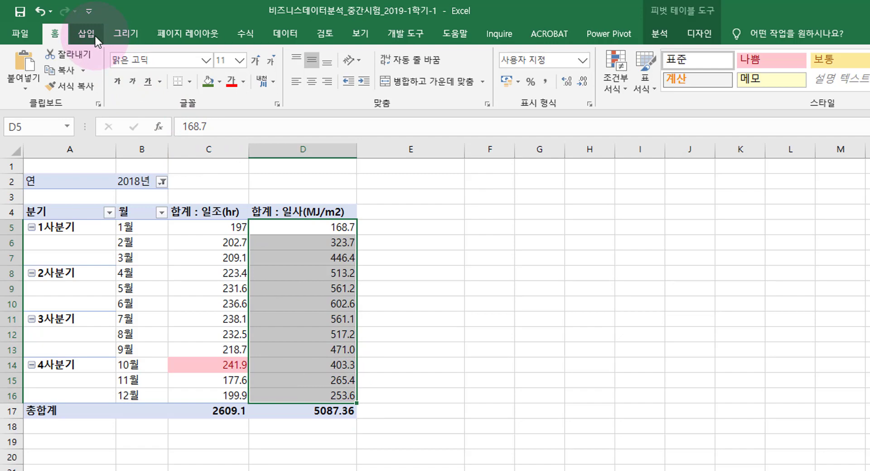
pyautogui.click(615, 87)
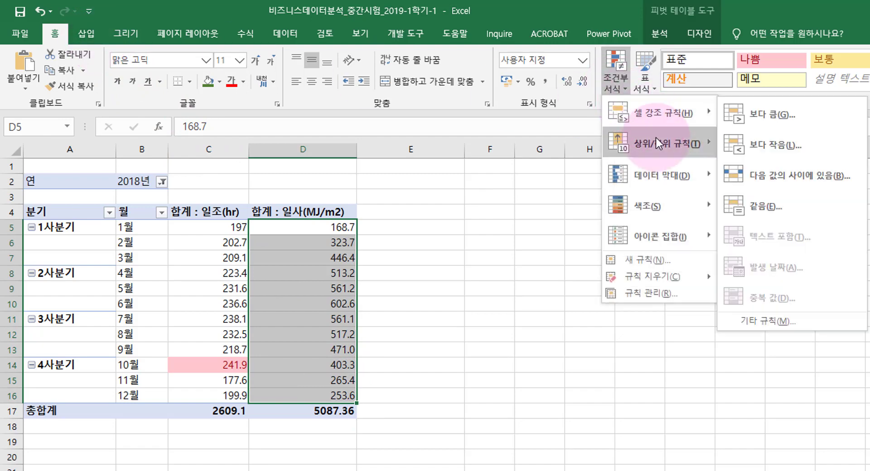
pyautogui.moveTo(656, 137)
pyautogui.click(737, 142)
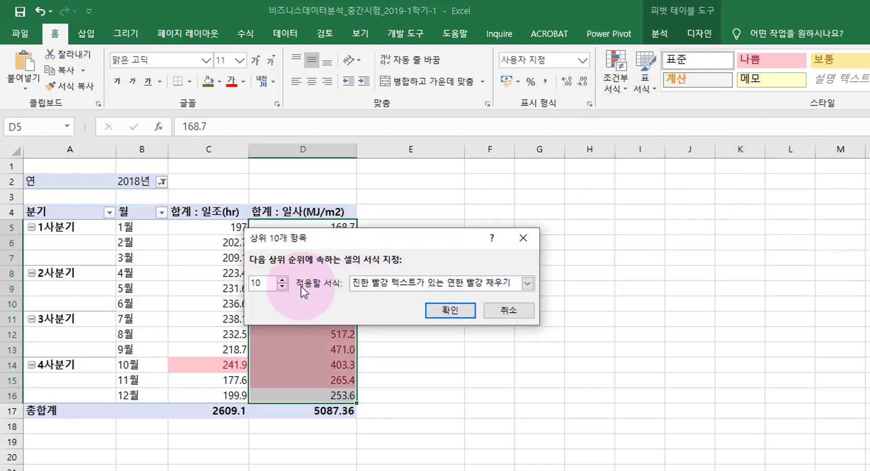
pyautogui.click(282, 287)
pyautogui.click(282, 286)
pyautogui.click(282, 286)
pyautogui.click(282, 286)
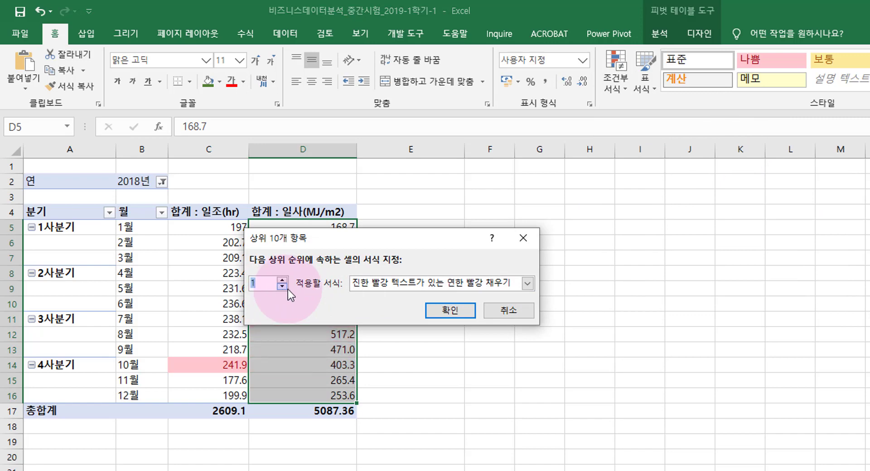
pyautogui.click(449, 311)
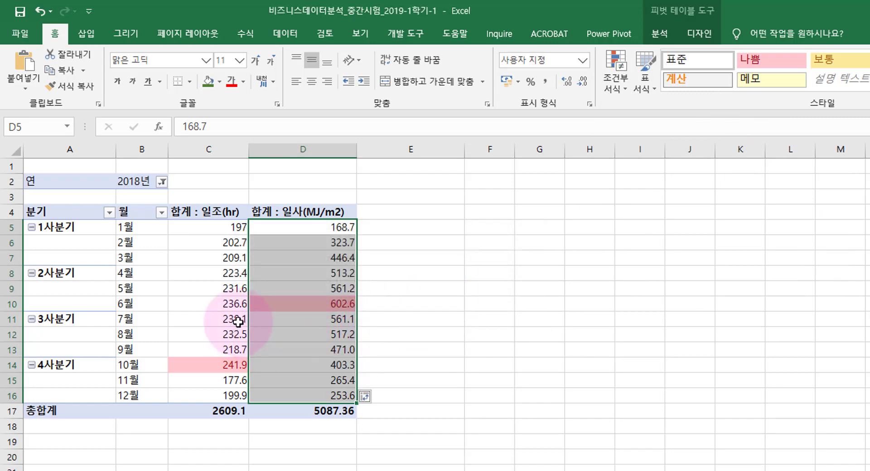
# Compare the highlighted peak months in the 합계 : 일조(hr) and 합계 : 일사(MJ/m2) columns to judge the best month for solar power
pyautogui.click(315, 304)
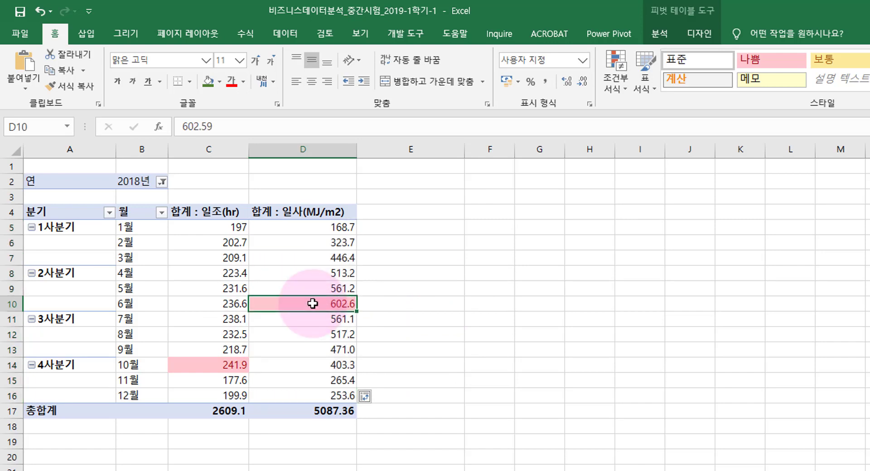
pyautogui.click(313, 378)
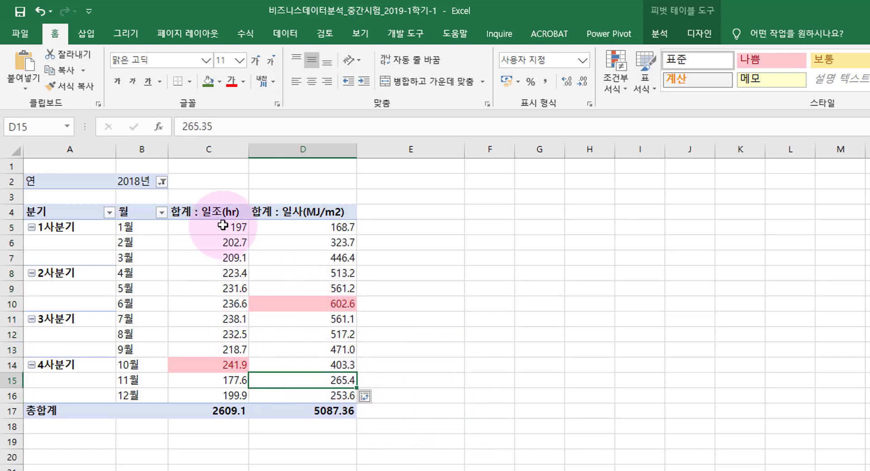
pyautogui.moveTo(209, 226); pyautogui.dragTo(205, 393)
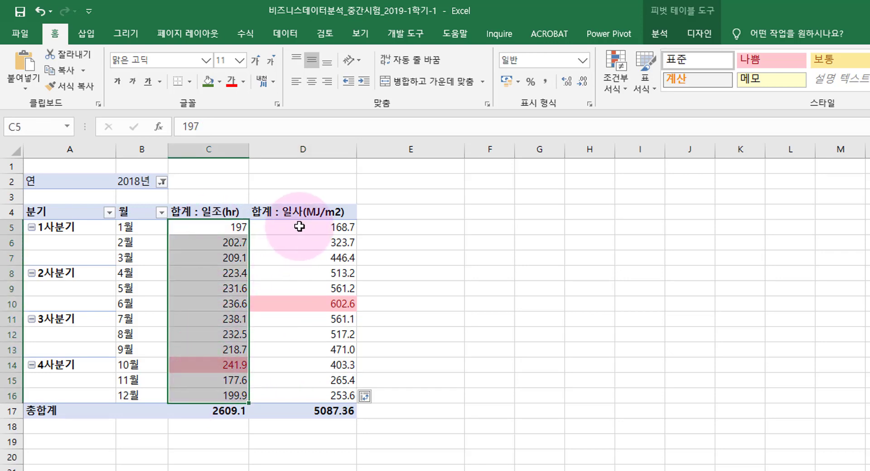
pyautogui.moveTo(299, 227); pyautogui.dragTo(313, 392)
pyautogui.click(317, 304)
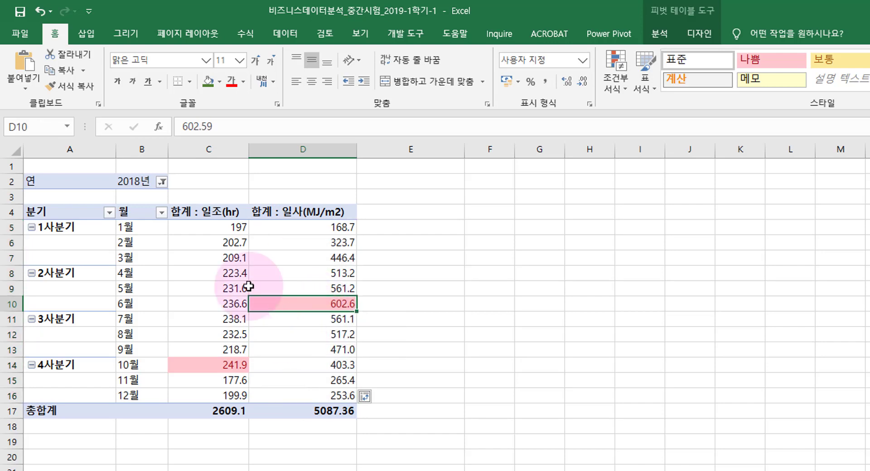
pyautogui.click(236, 212)
pyautogui.click(265, 212)
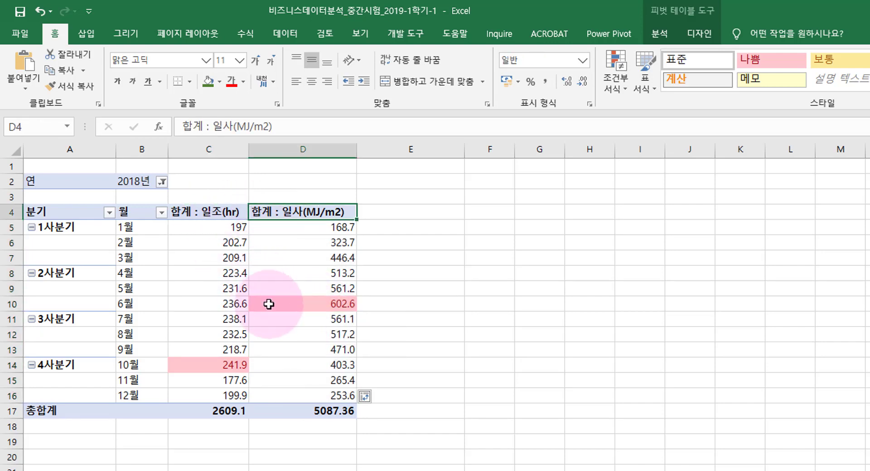
pyautogui.click(268, 304)
pyautogui.click(217, 364)
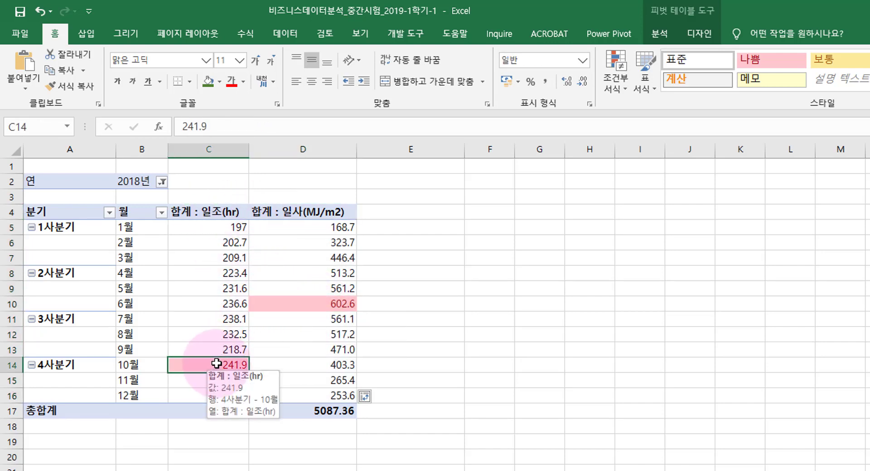